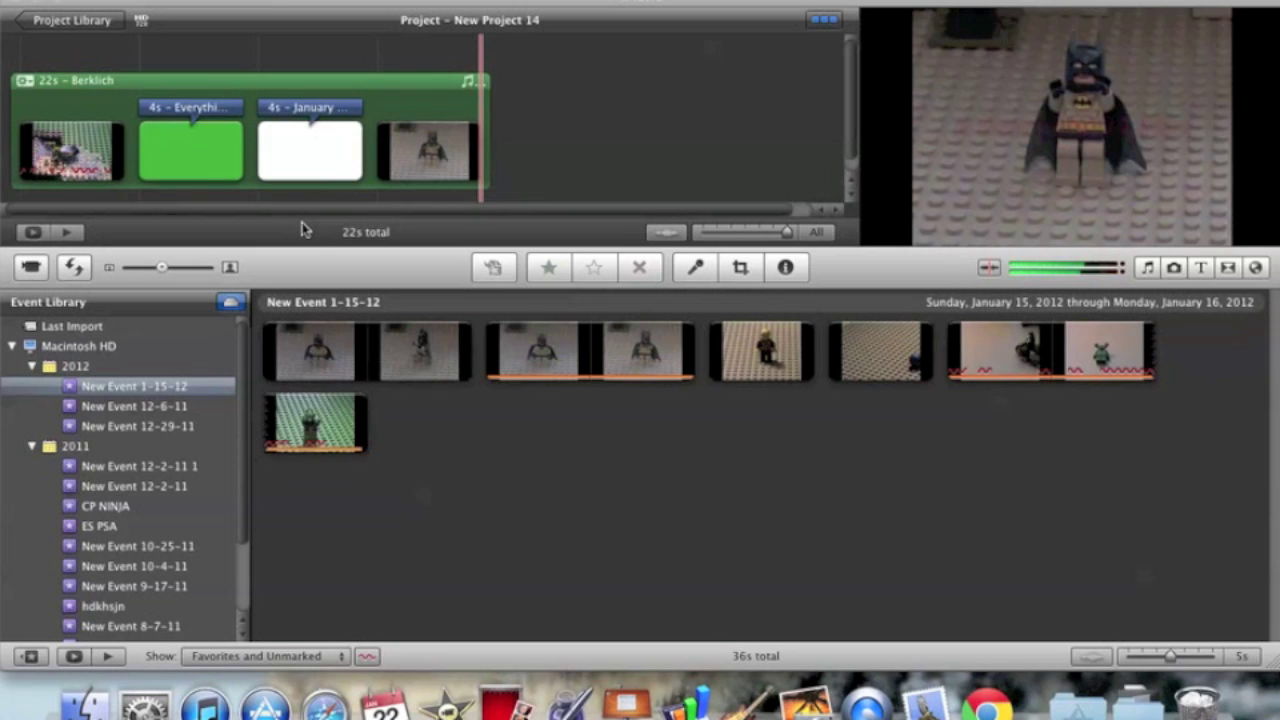
- Preview New Project 14's white title card and open the File menu
click(256, 62)
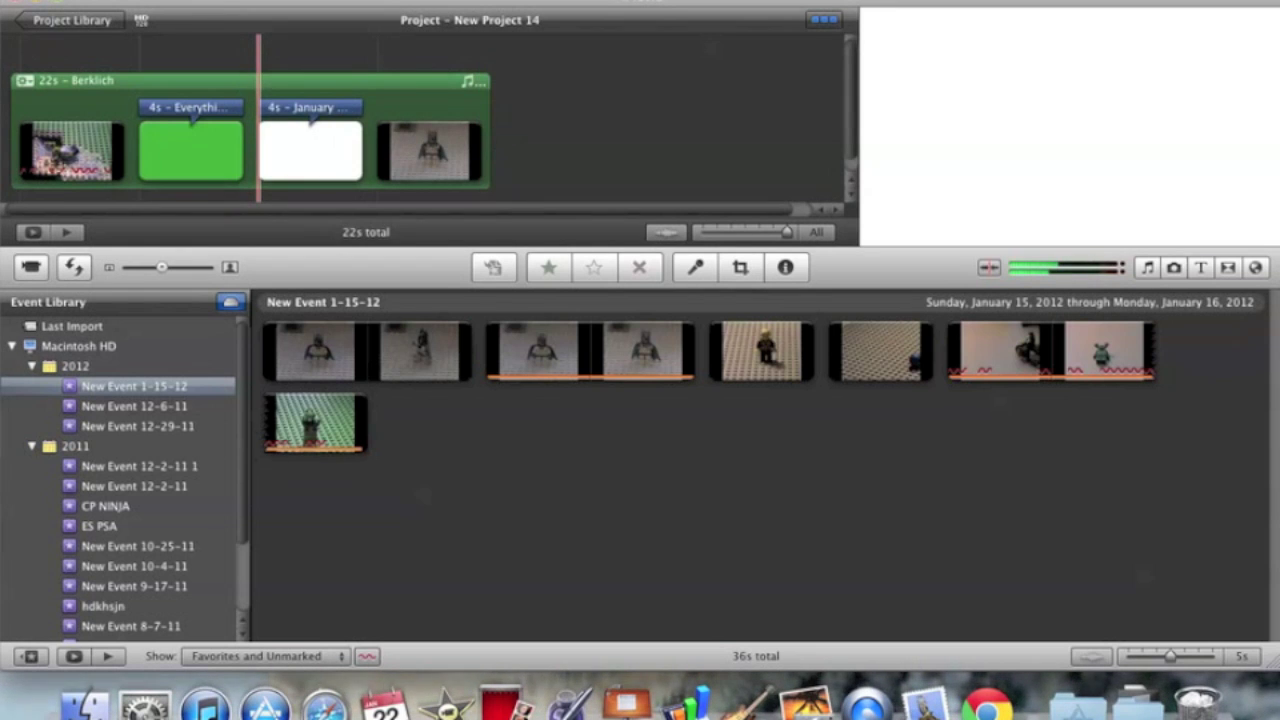
click(135, 0)
- Create an empty New Project 15 with the default theme settings
click(487, 95)
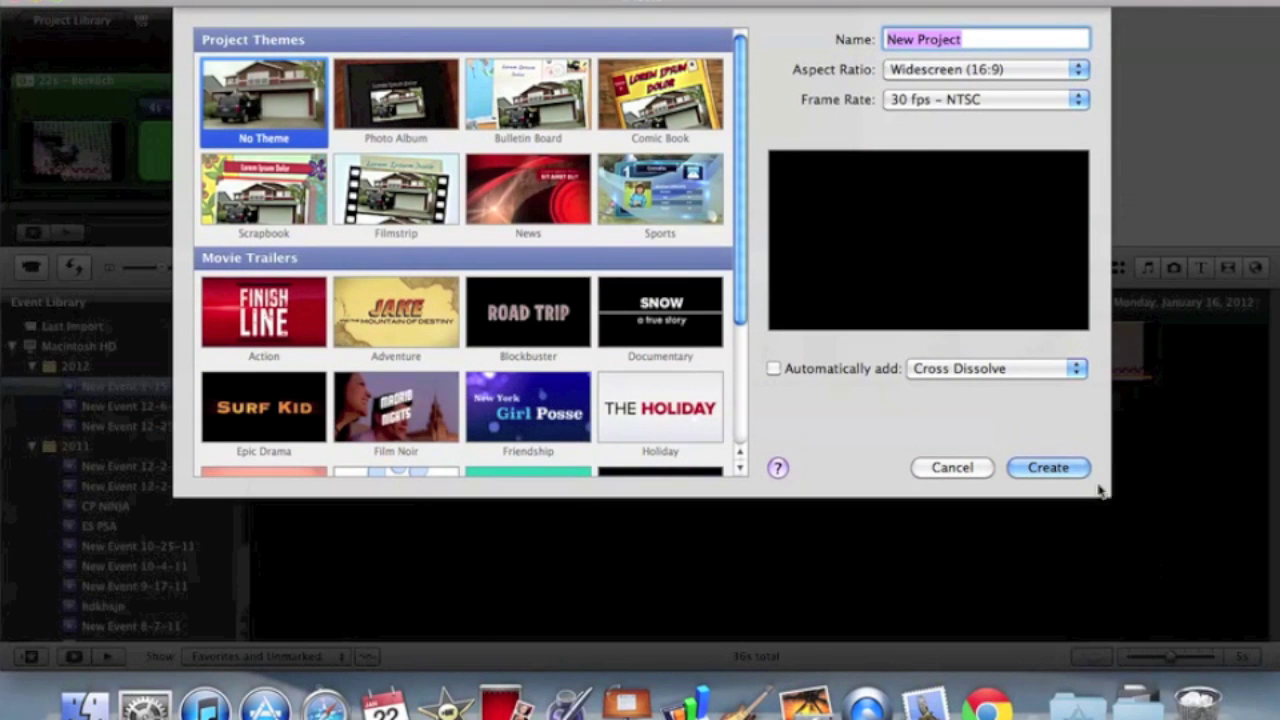
click(1064, 472)
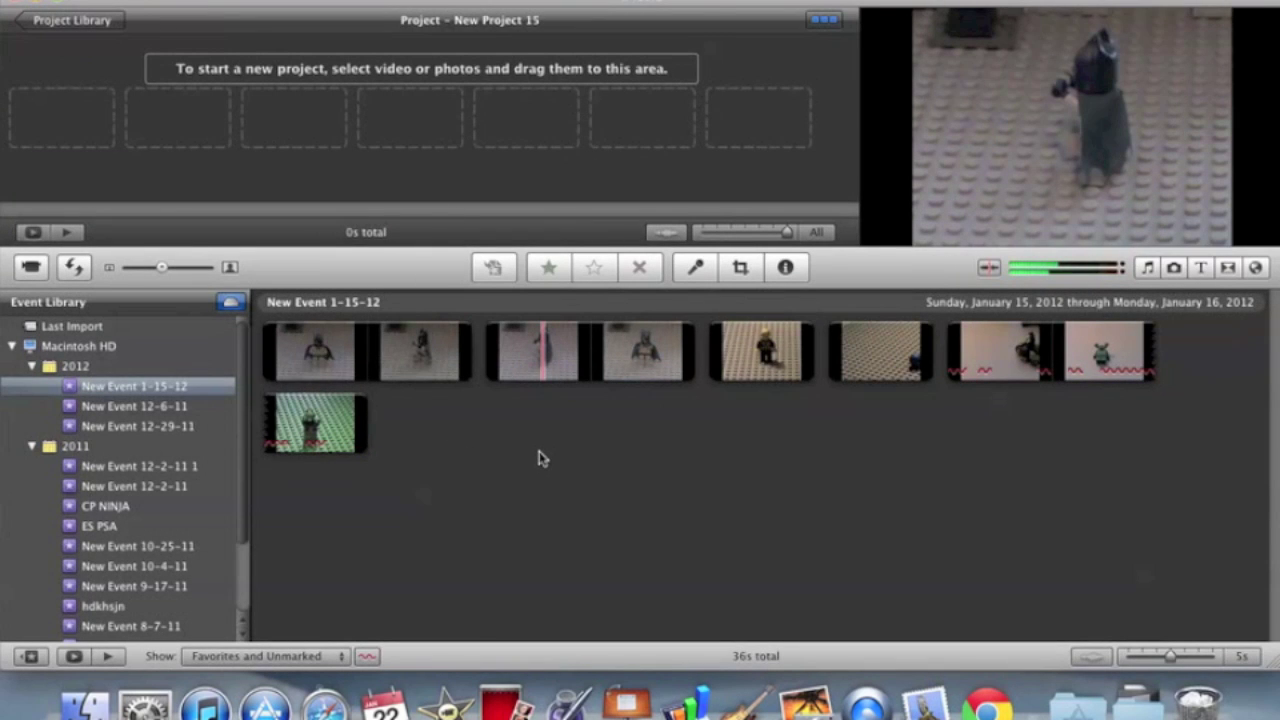
- Move the iMovie window aside and open the Squid folder of stills on the desktop
drag(575, 12, 588, 340)
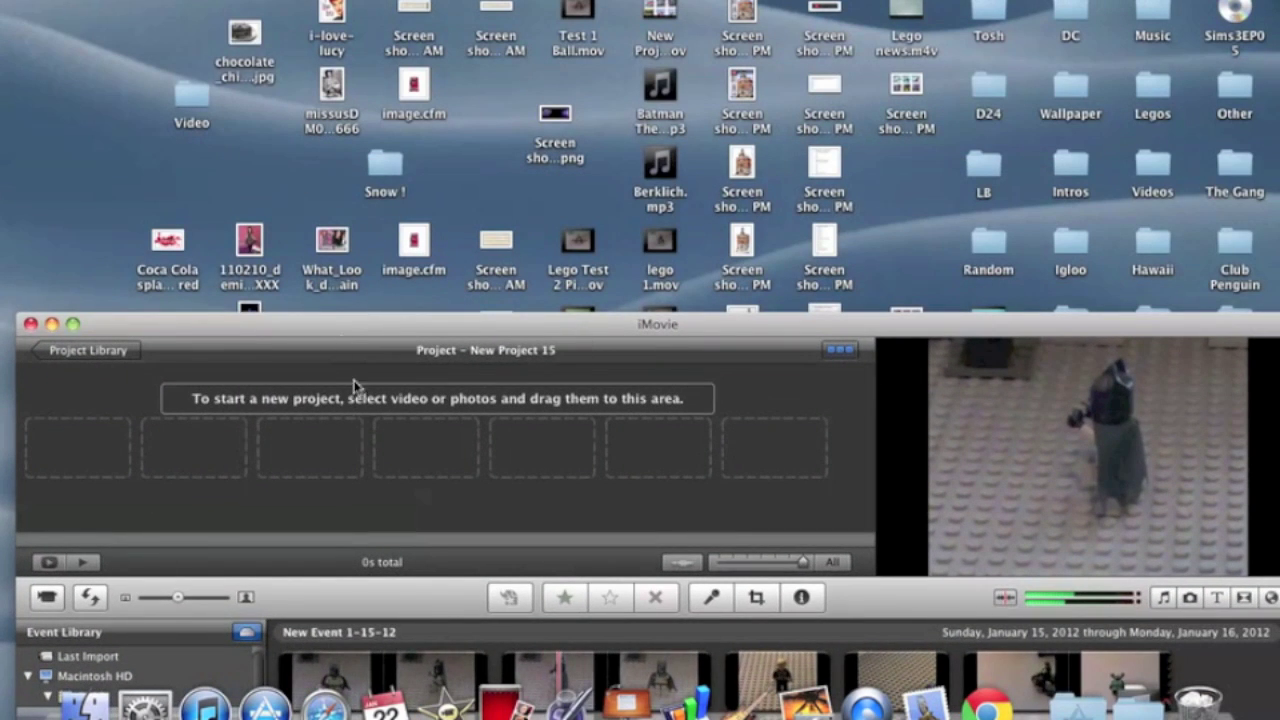
drag(329, 326, 771, 31)
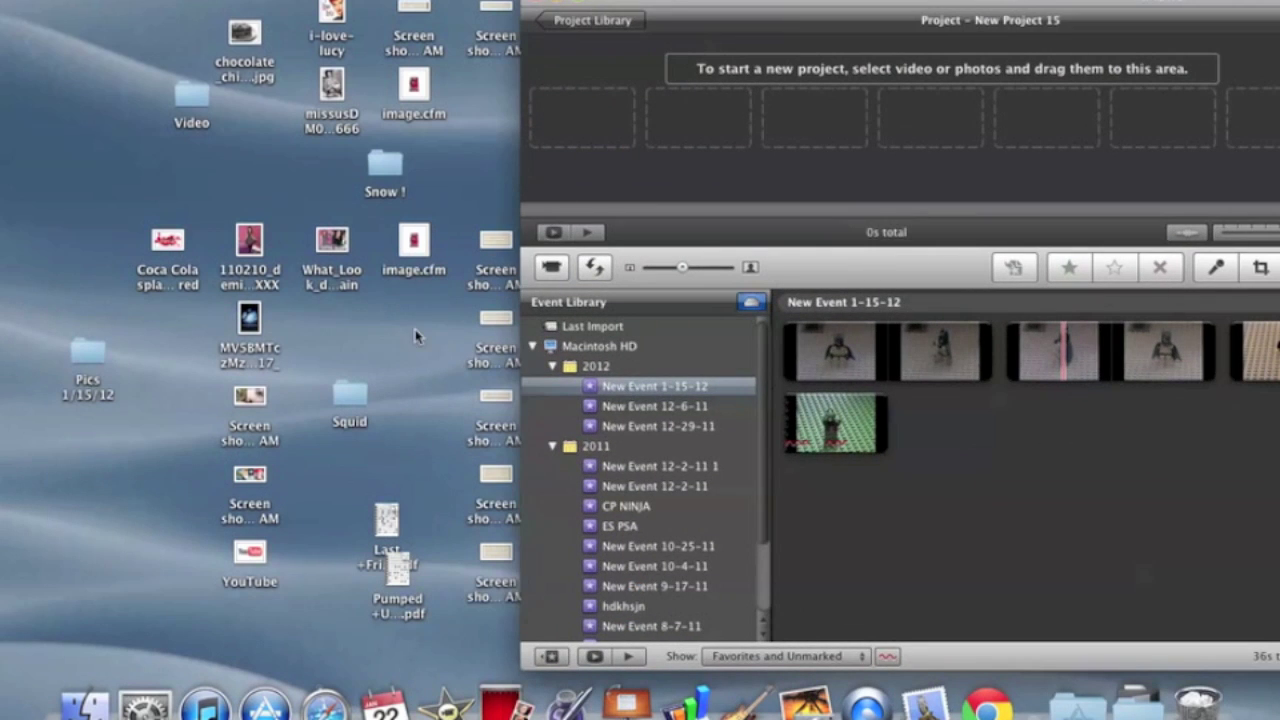
double_click(347, 401)
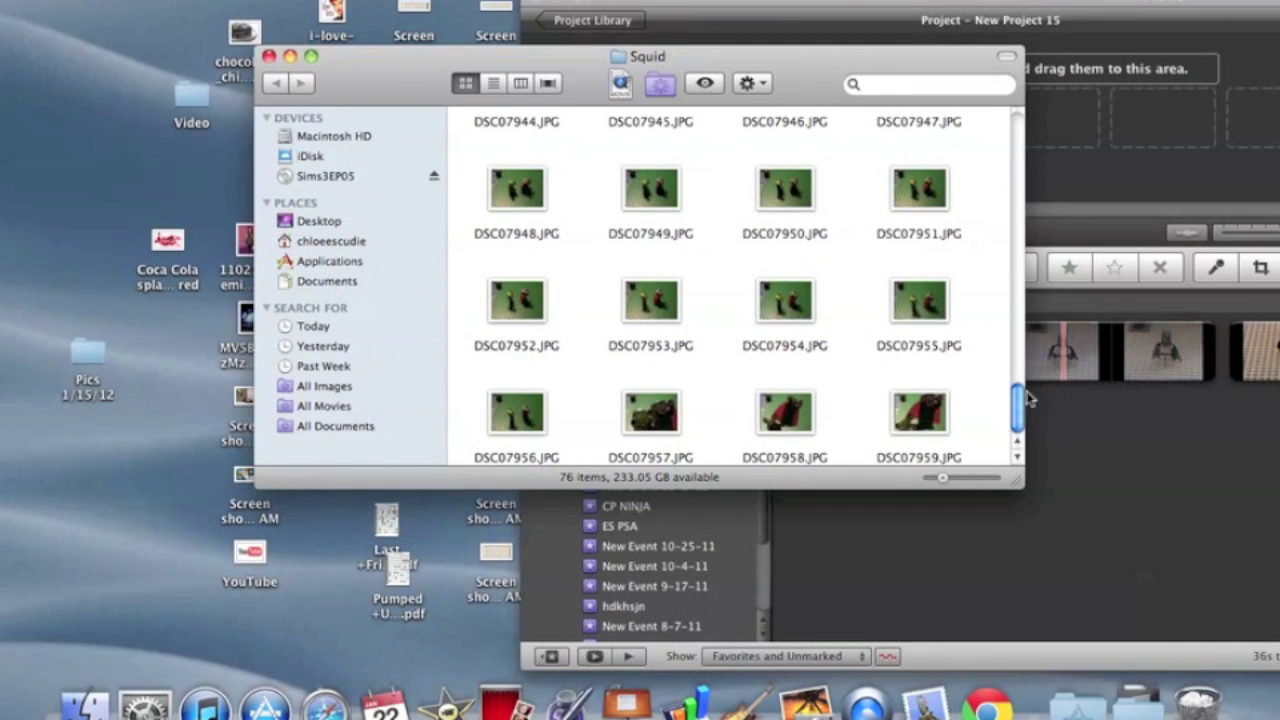
drag(1017, 408, 1017, 138)
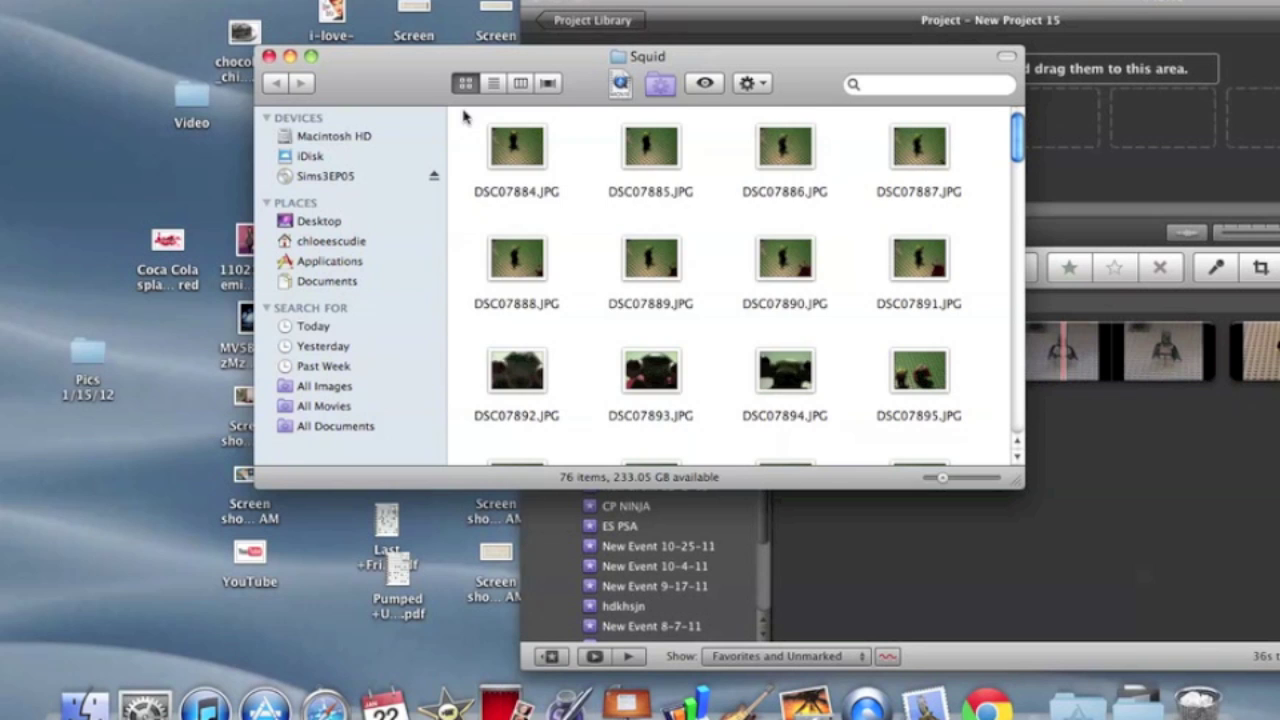
- Drag 24 Squid JPG stills into New Project 15, then close the Squid folder window
drag(468, 112, 986, 243)
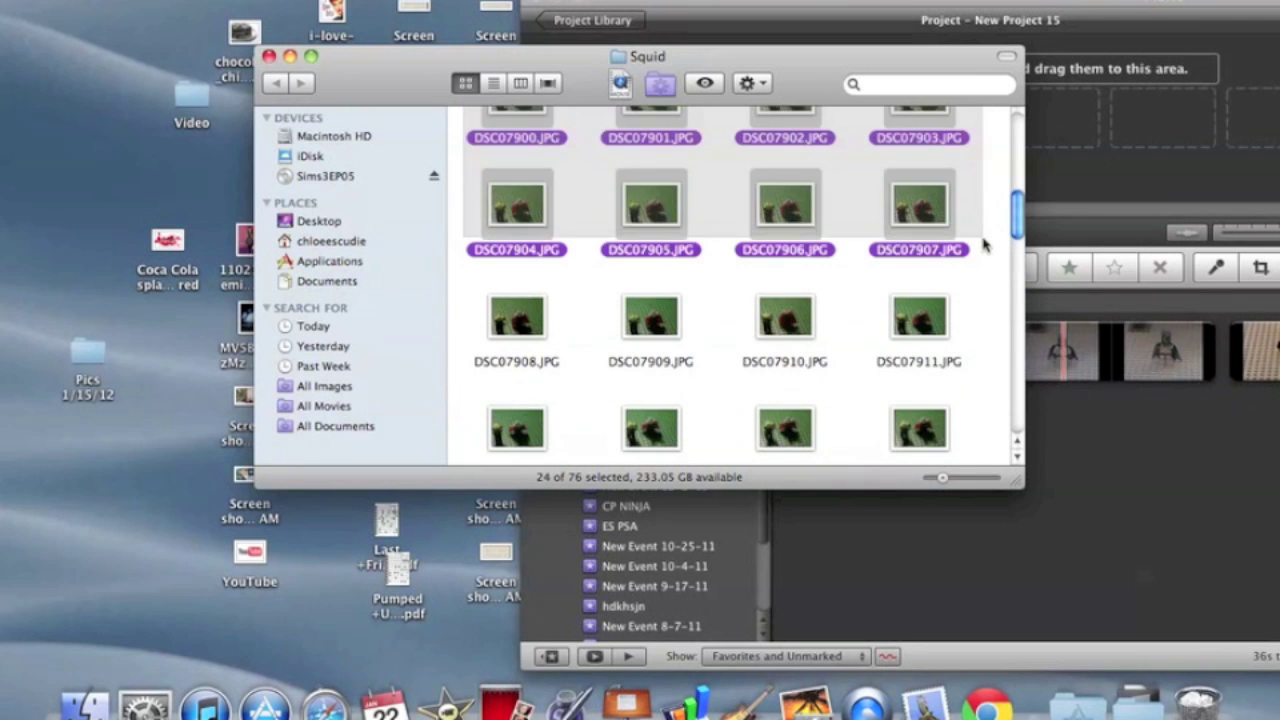
drag(918, 215, 1128, 140)
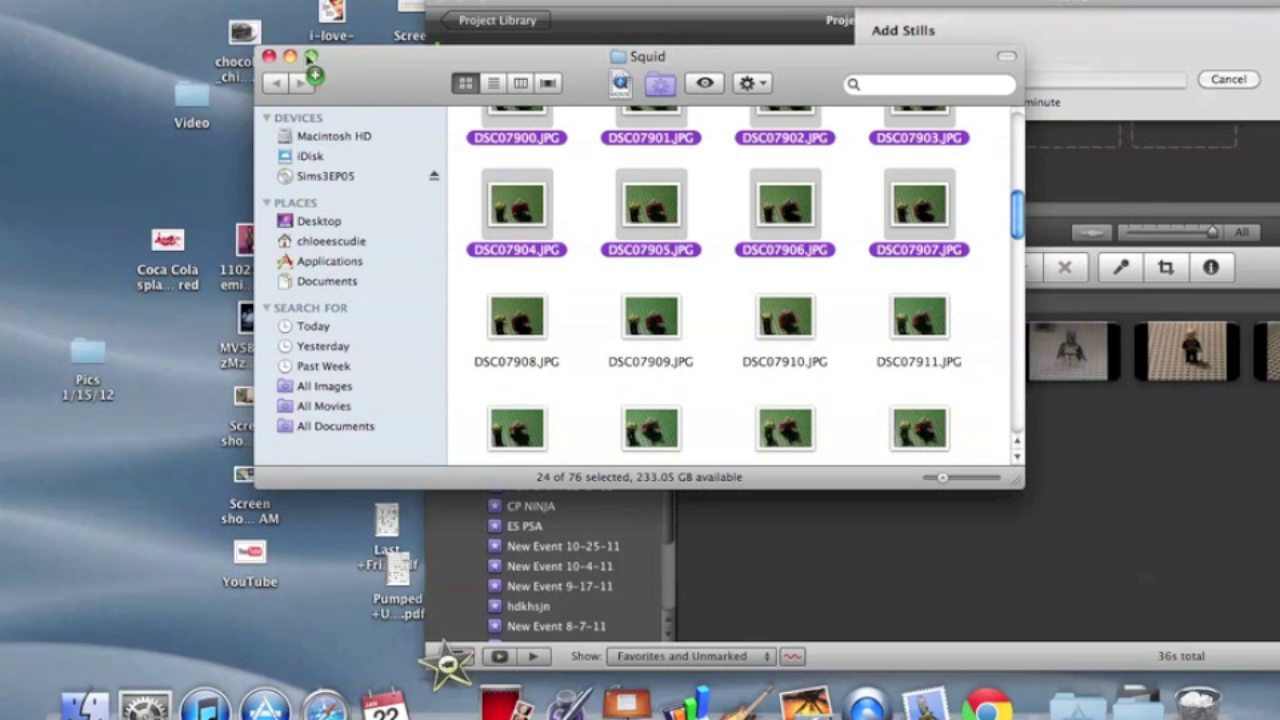
drag(567, 67, 262, 256)
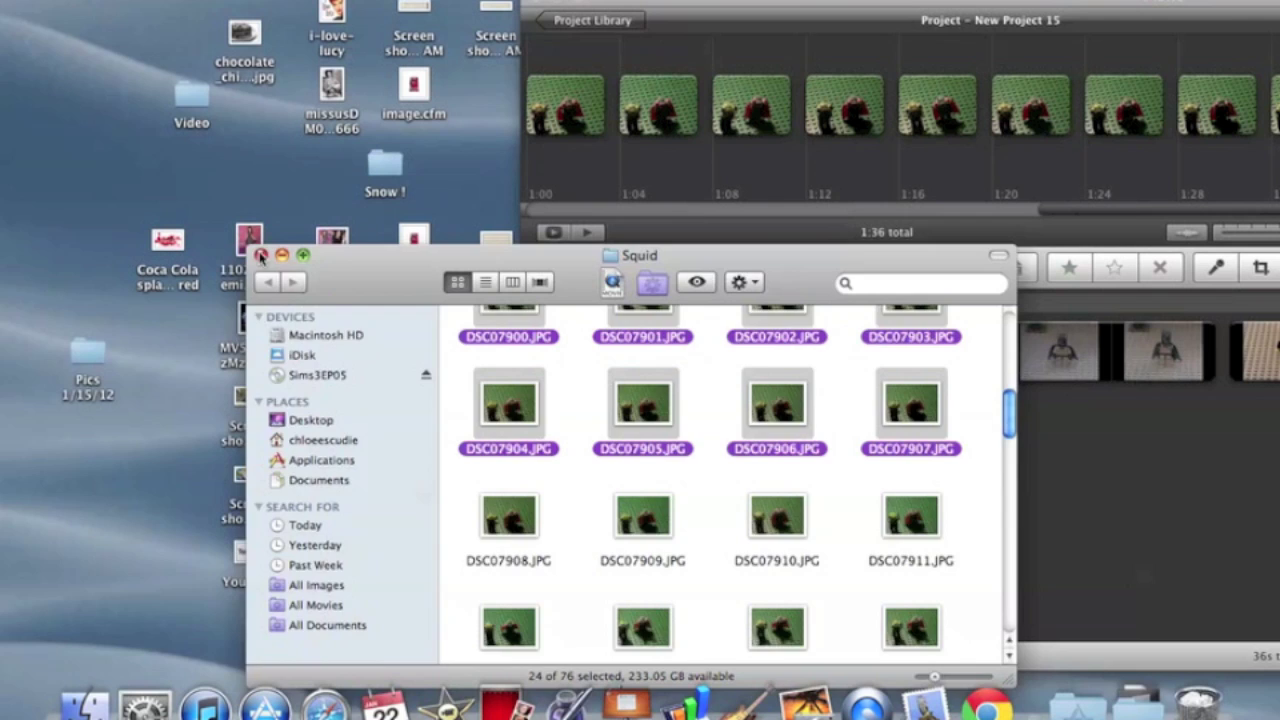
click(262, 256)
- Slide the iMovie window back and open the first still's clip options menu
drag(860, 20, 340, 20)
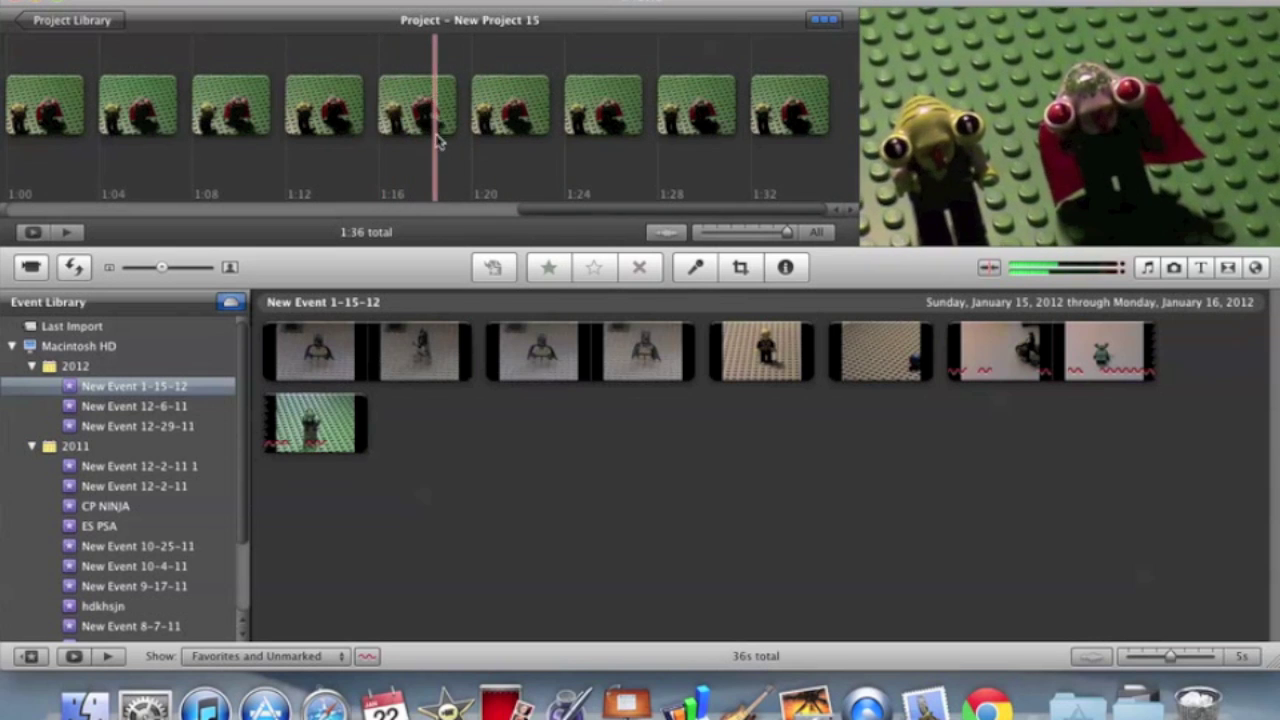
mouse_move(20, 125)
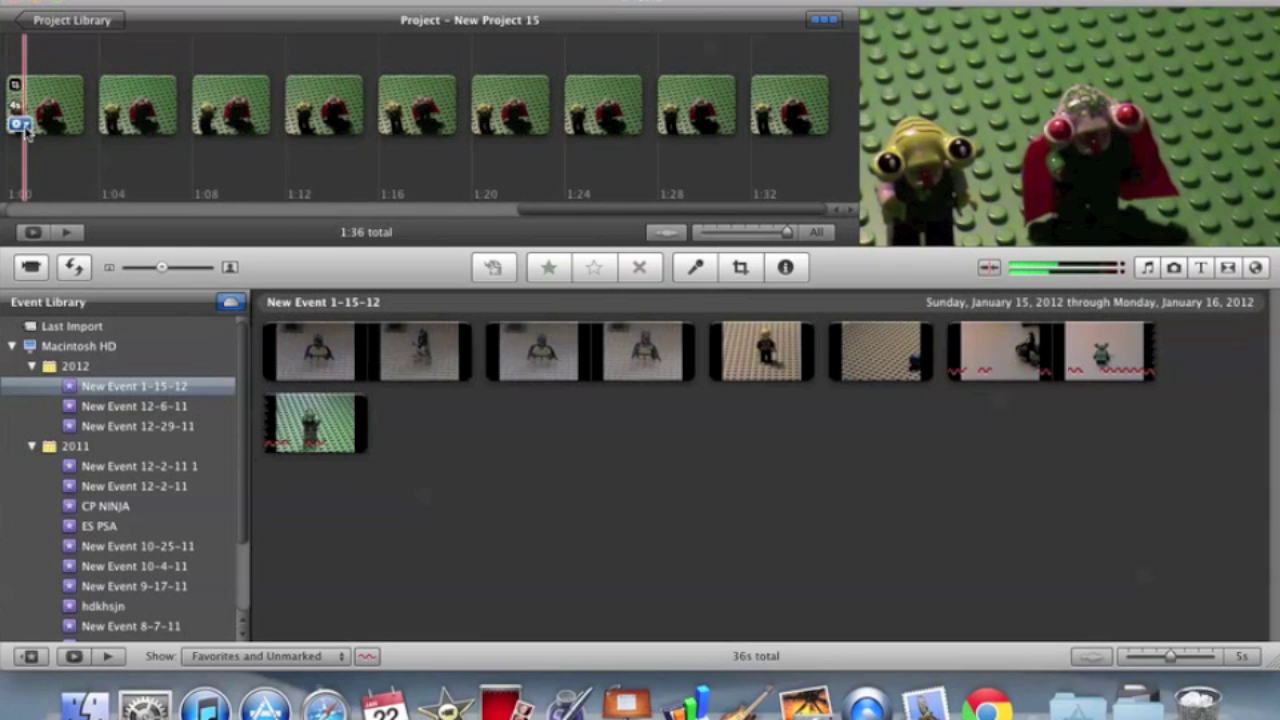
click(21, 126)
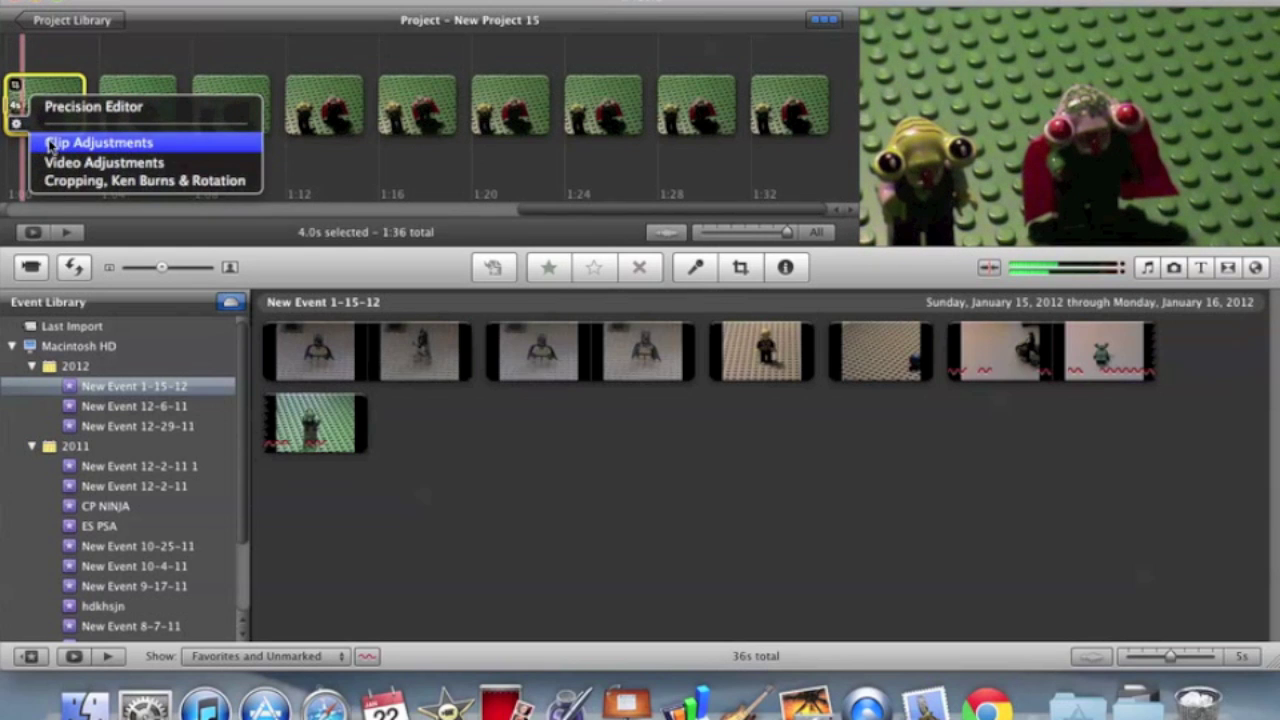
- Change the still duration from 4.0s to 0.1s for all stills, making the project 3.2s
click(53, 146)
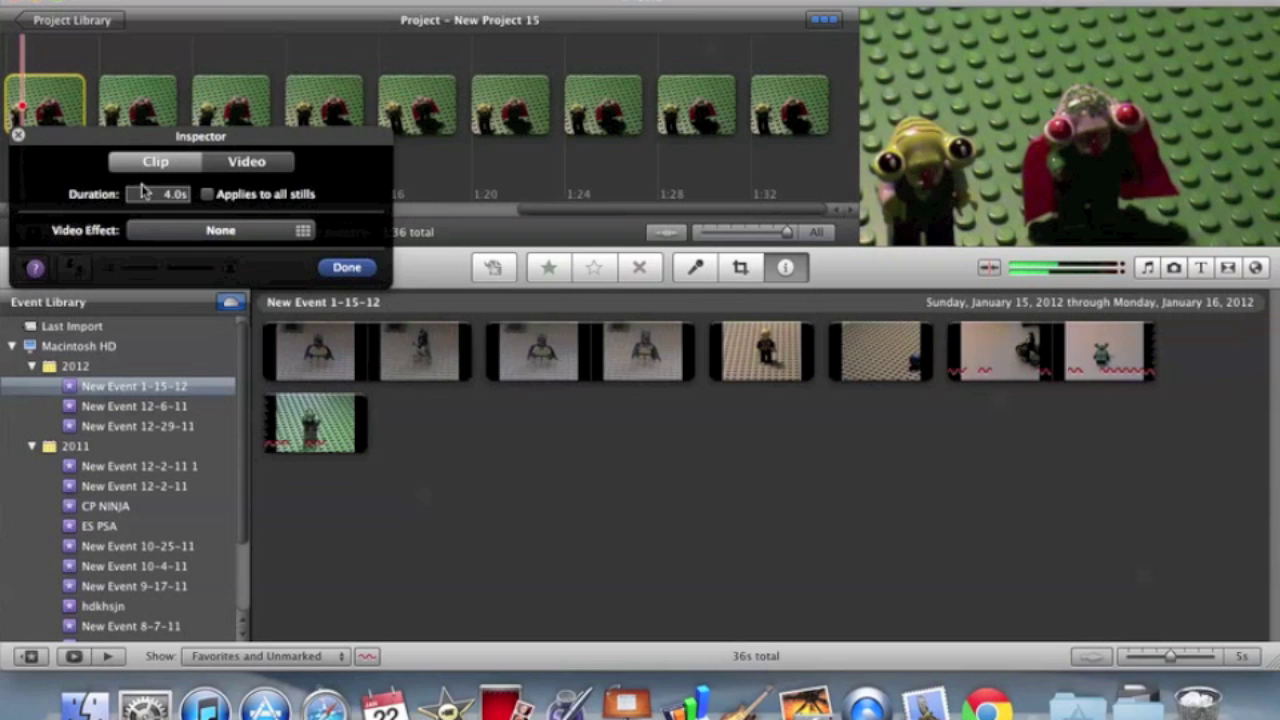
click(185, 198)
double_click(170, 198)
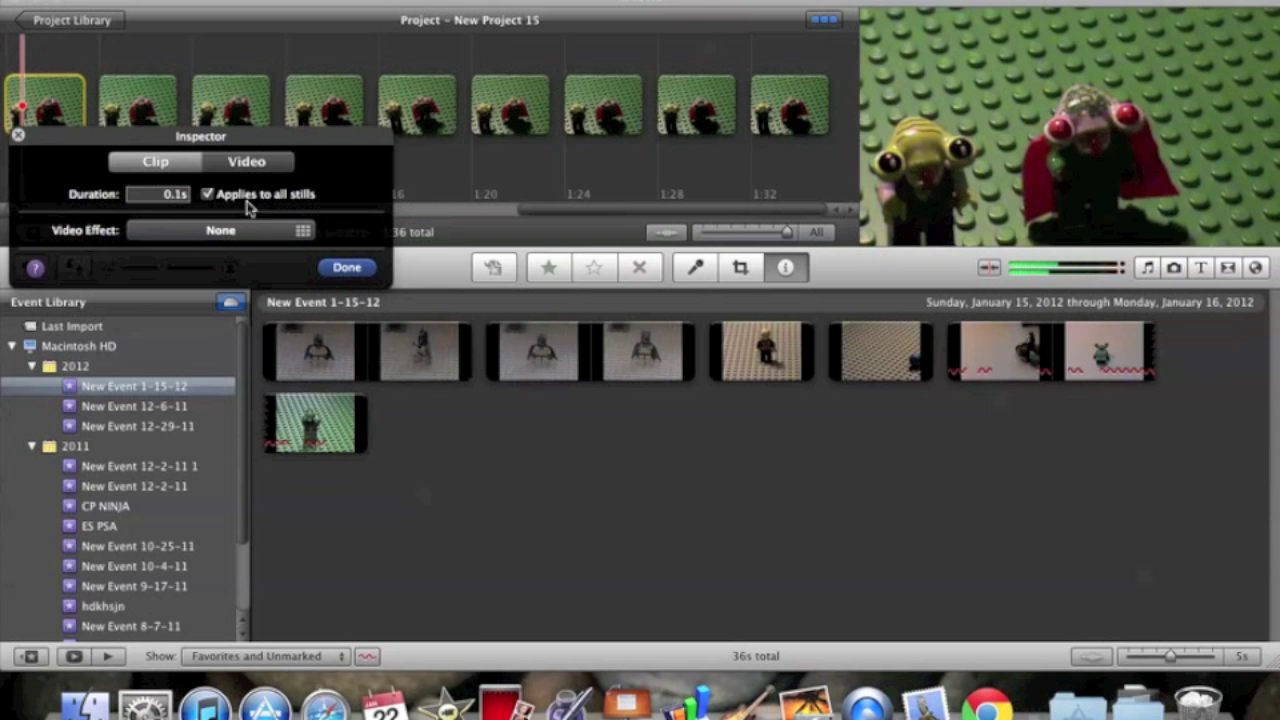
click(345, 268)
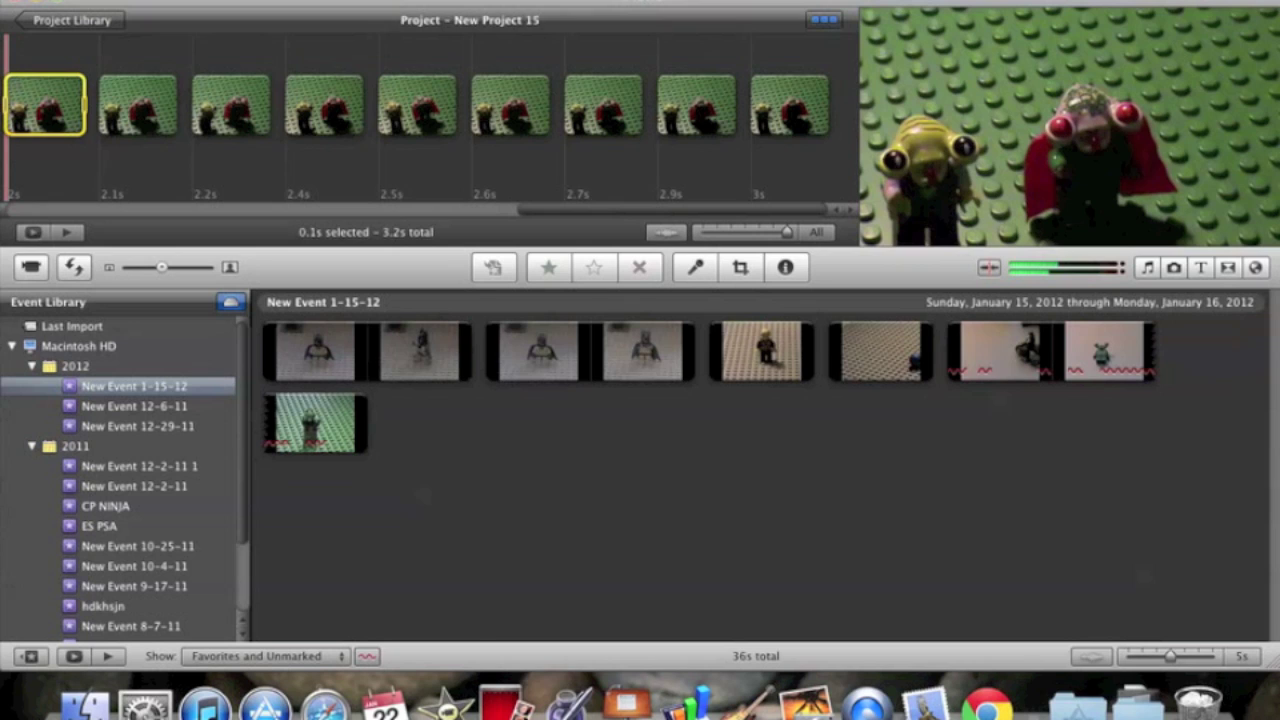
click(218, 38)
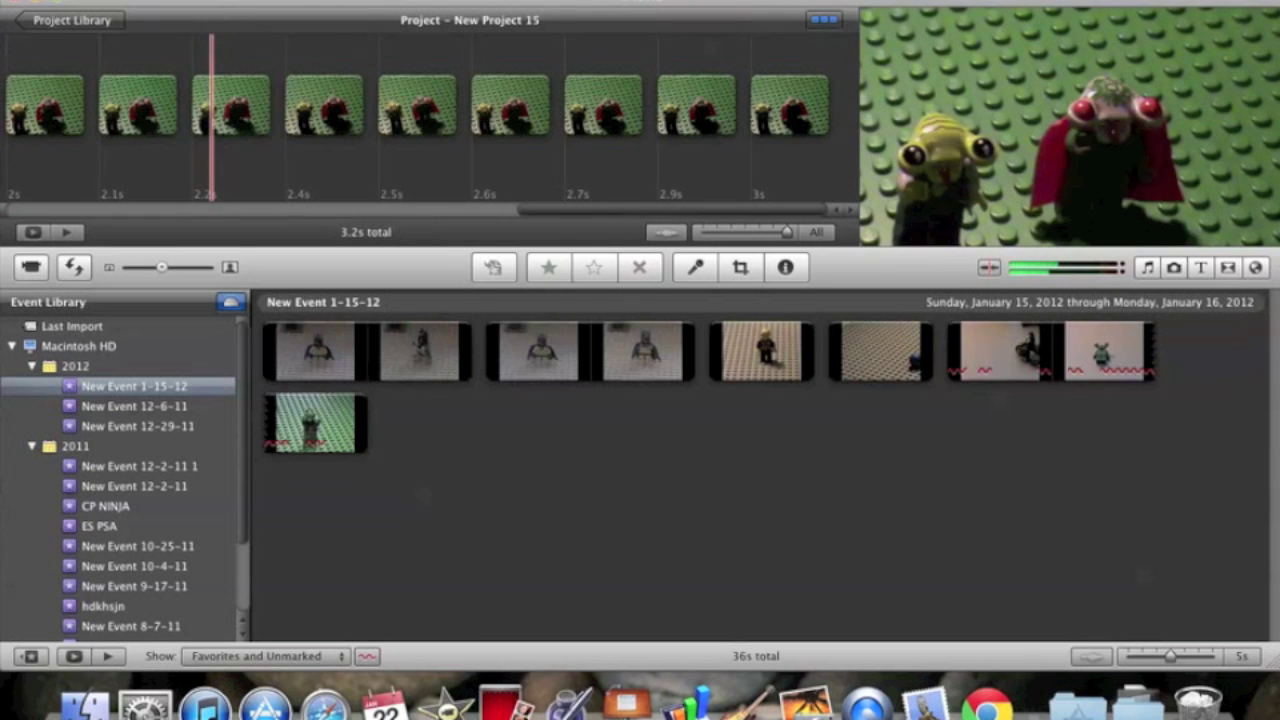
- Turn on Cropping, Ken Burns & Rotation mode from the Window menu
click(428, 0)
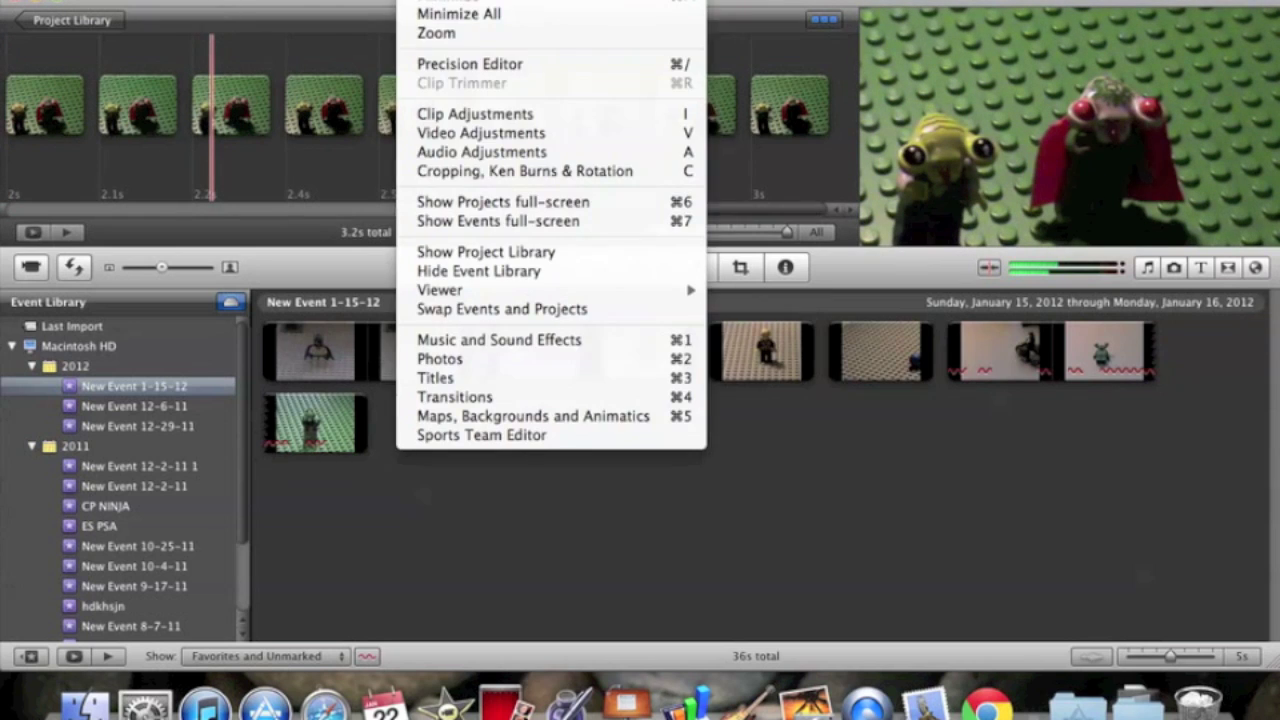
click(463, 172)
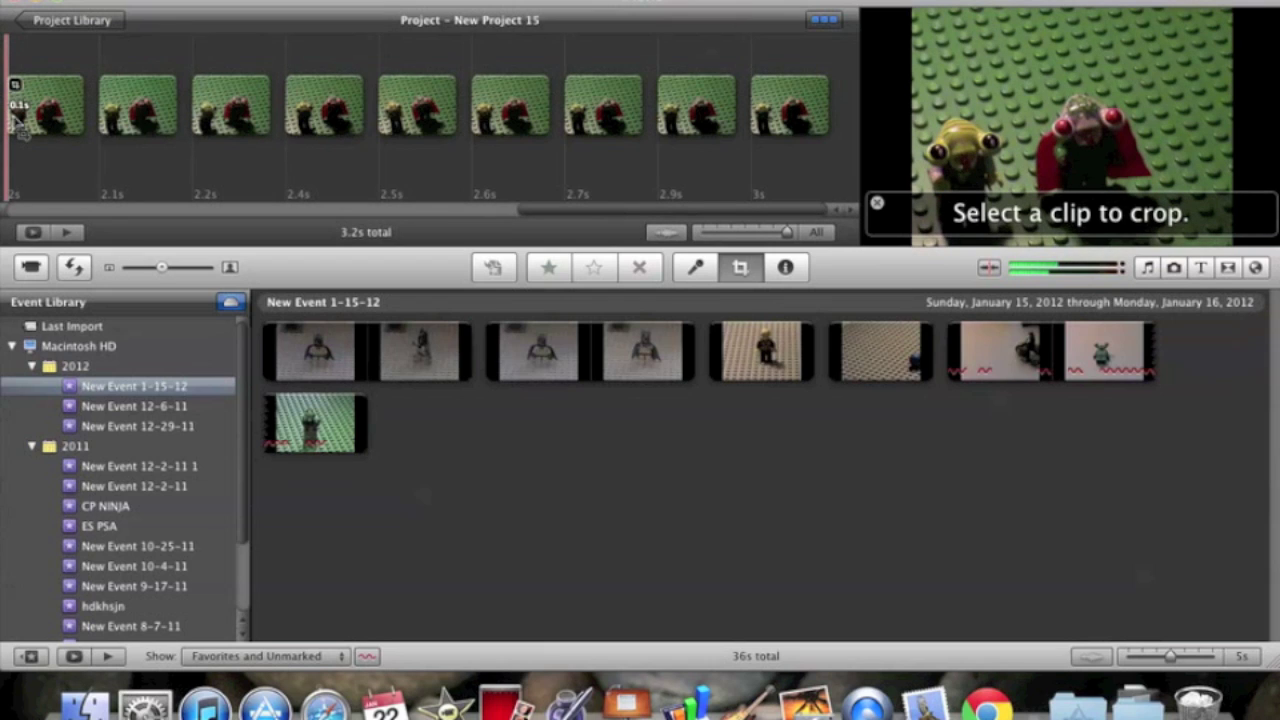
- Check the first clips' crops and set the fifth through ninth stills to Fit
click(32, 122)
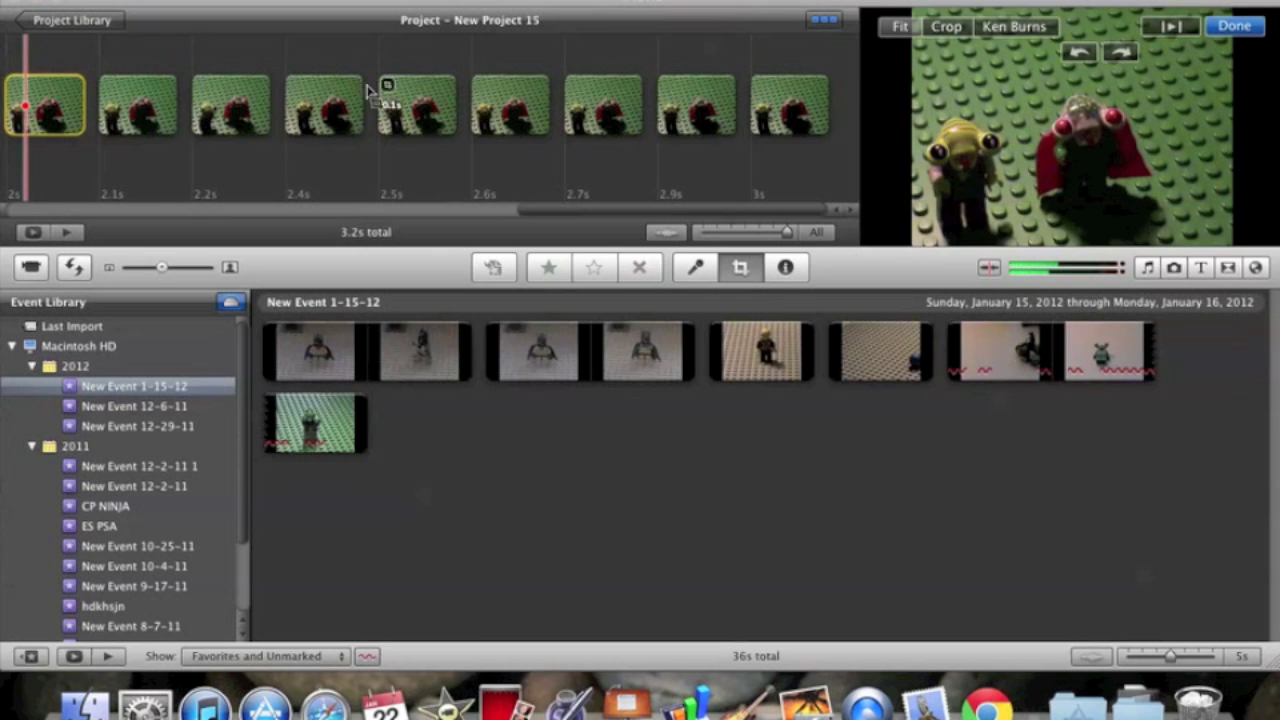
click(157, 100)
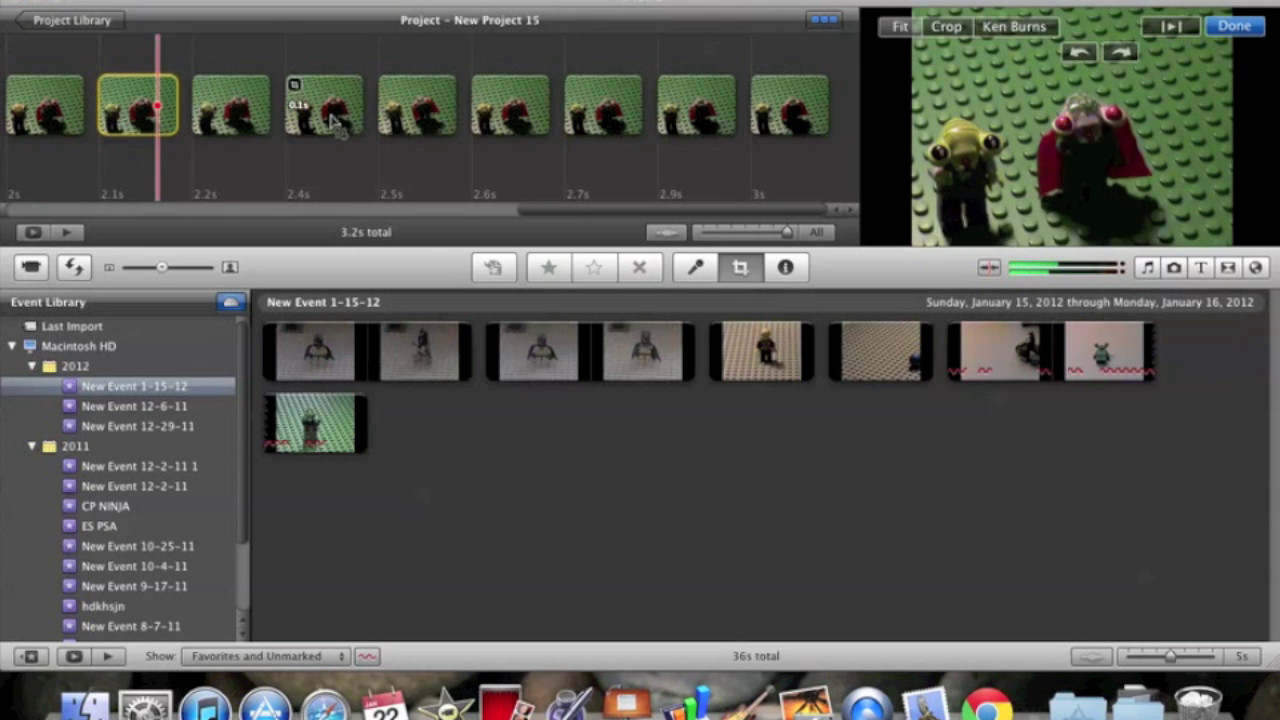
click(208, 100)
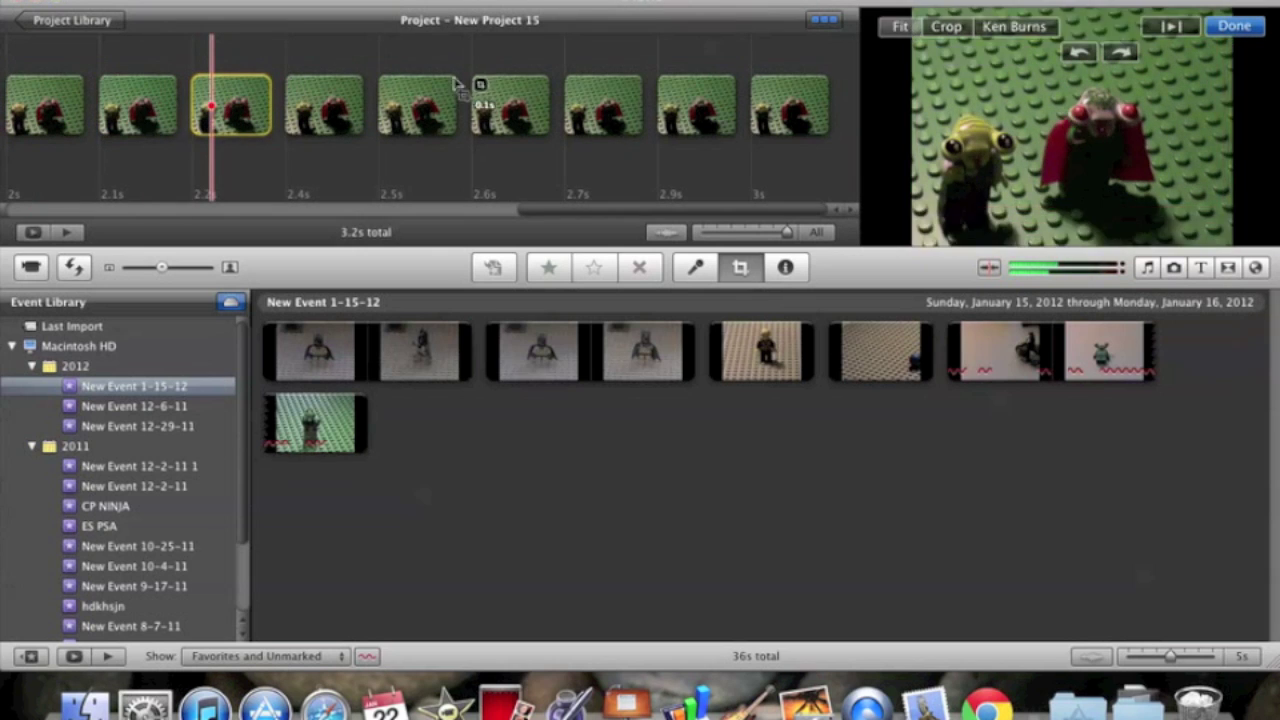
click(322, 95)
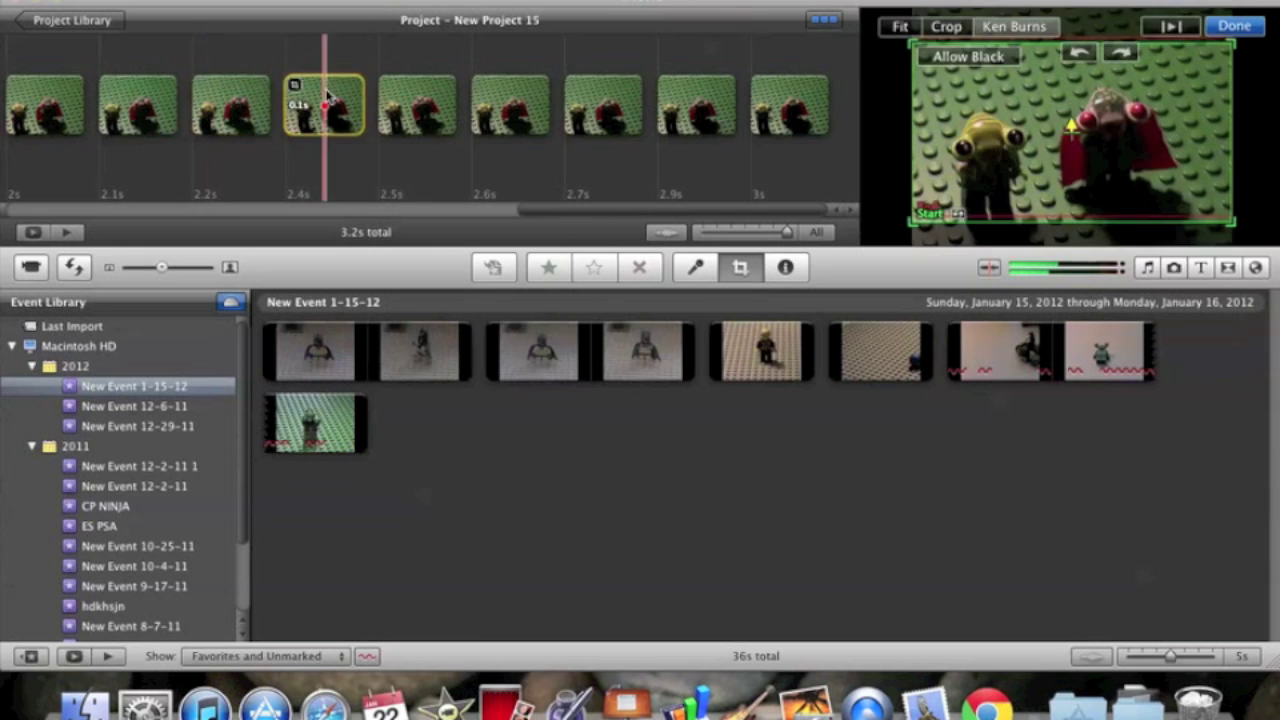
click(452, 125)
click(897, 28)
click(510, 115)
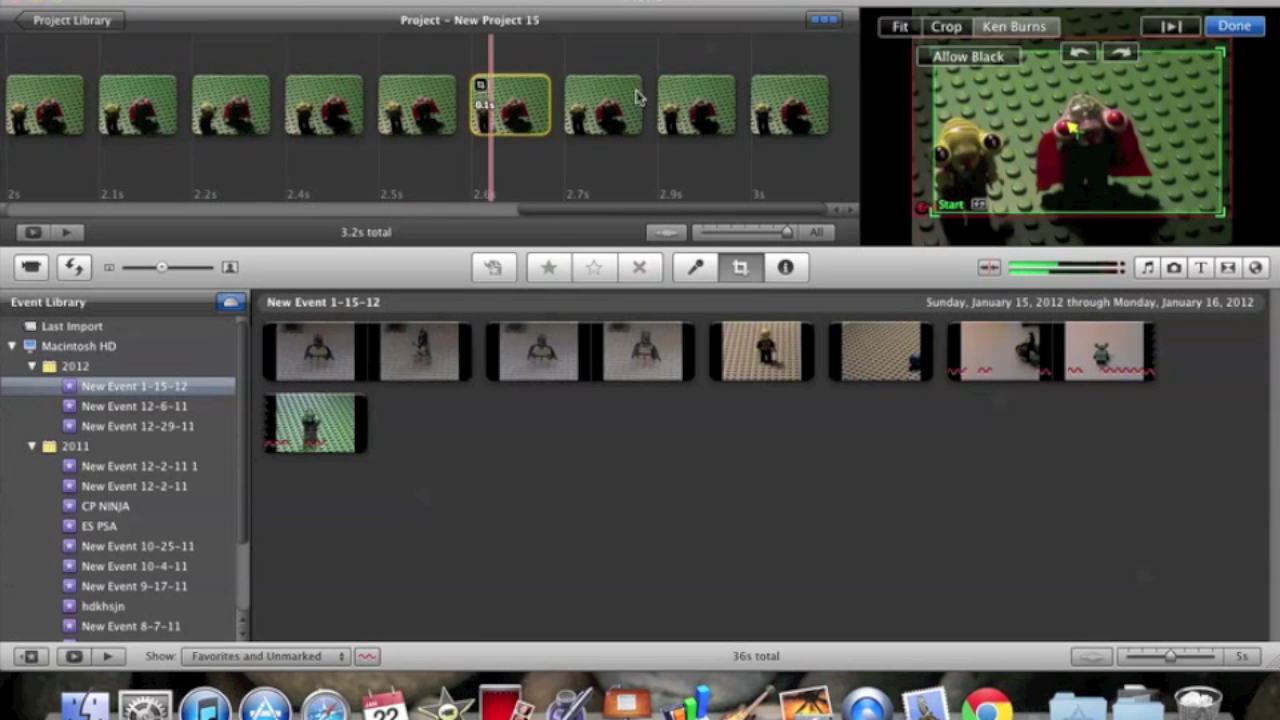
click(900, 27)
click(600, 130)
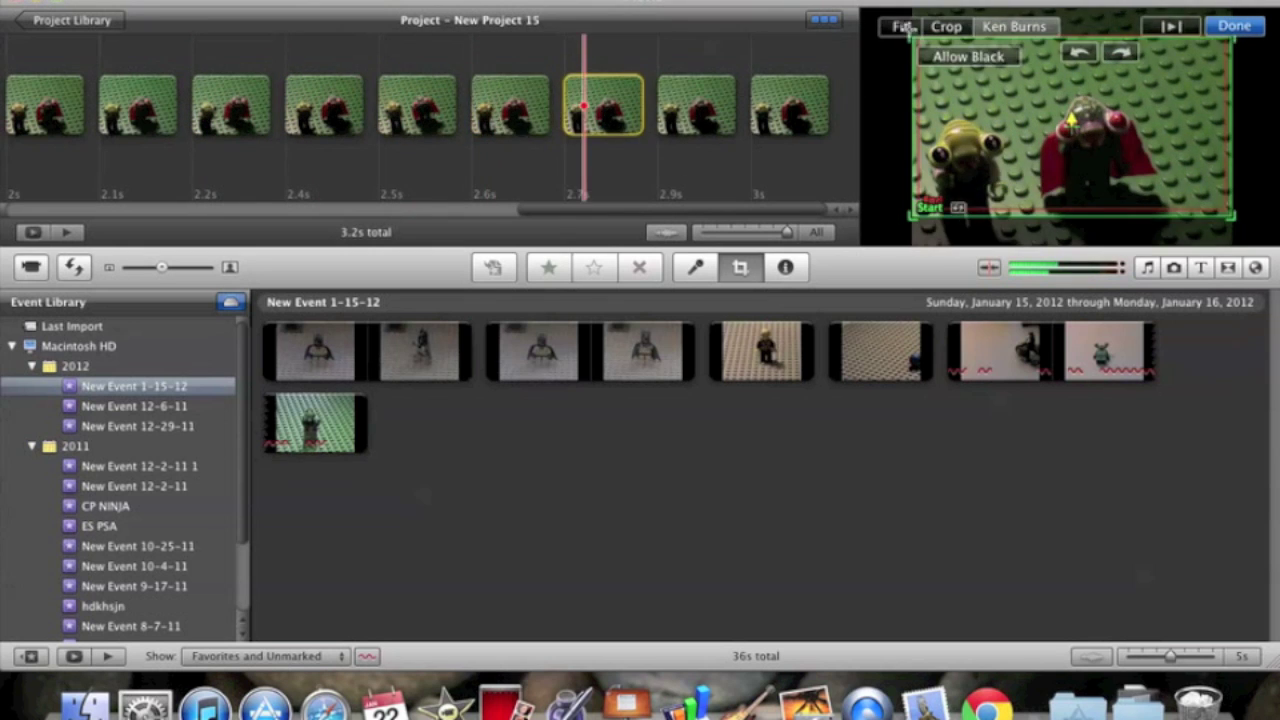
click(900, 27)
click(695, 135)
click(900, 27)
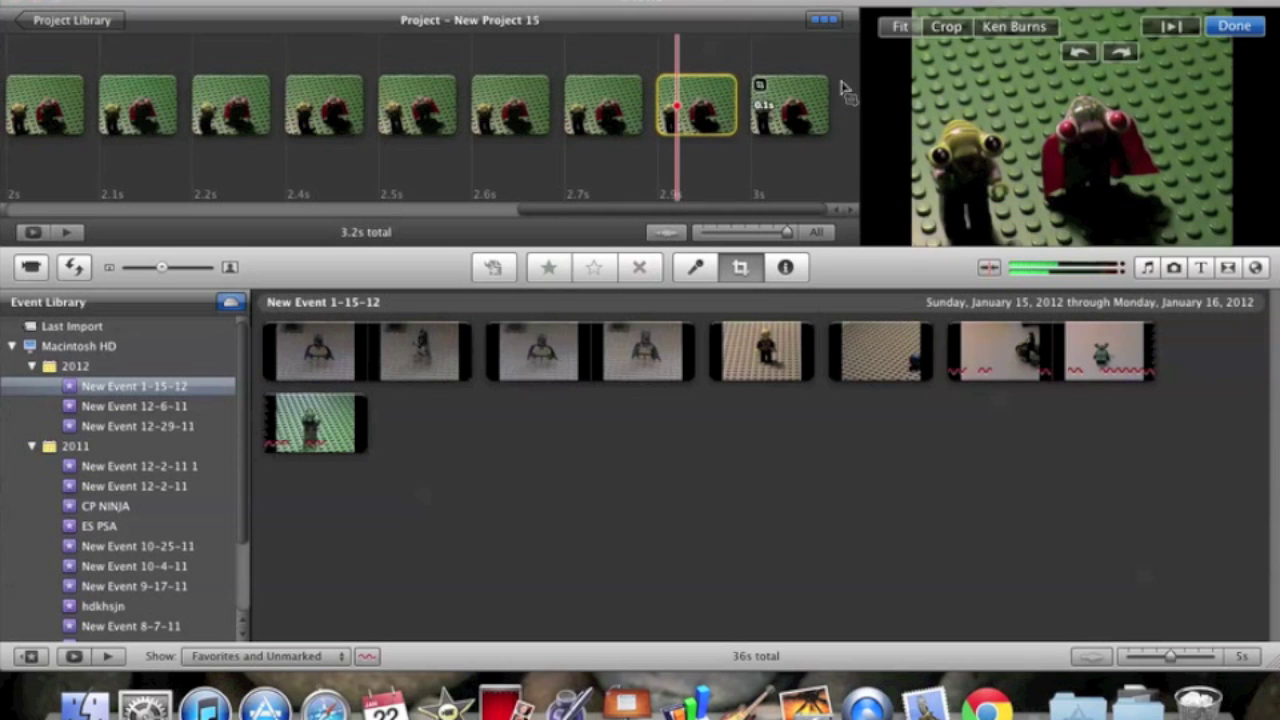
click(800, 110)
click(900, 27)
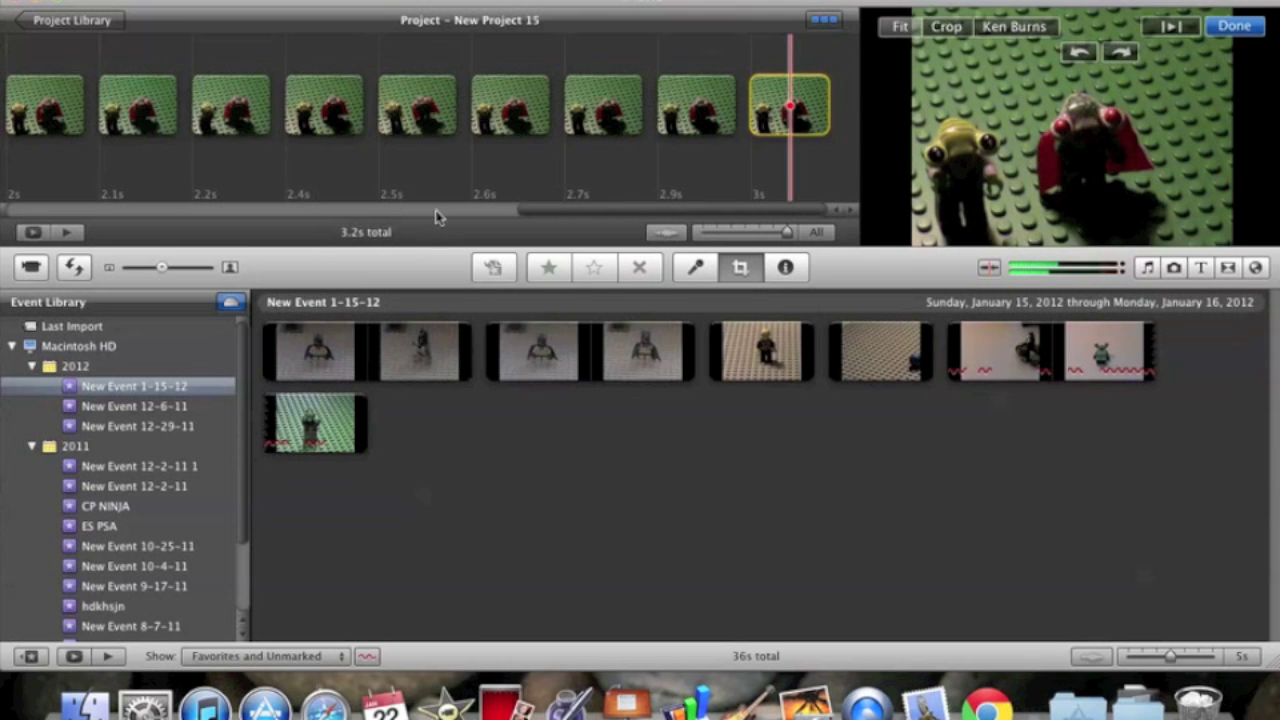
- Return to the timeline start and set stills one through nine to Fit, removing their crops
drag(594, 210, 8, 215)
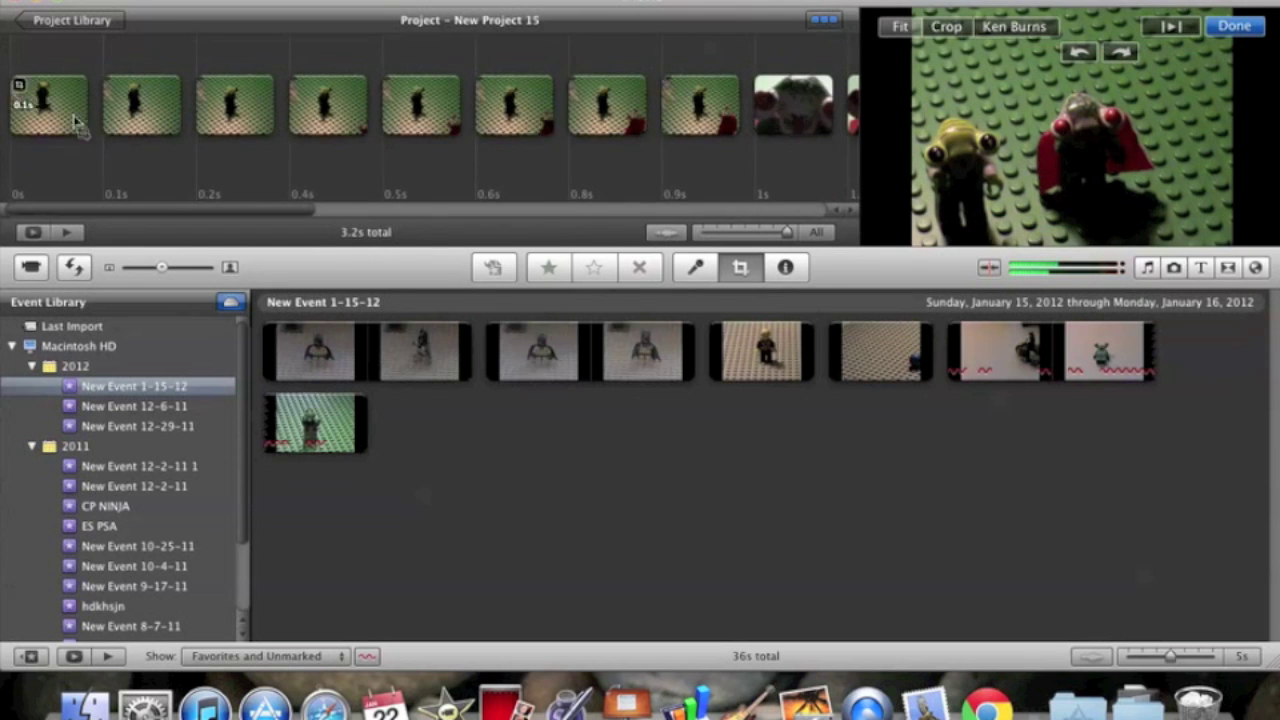
click(50, 125)
click(900, 28)
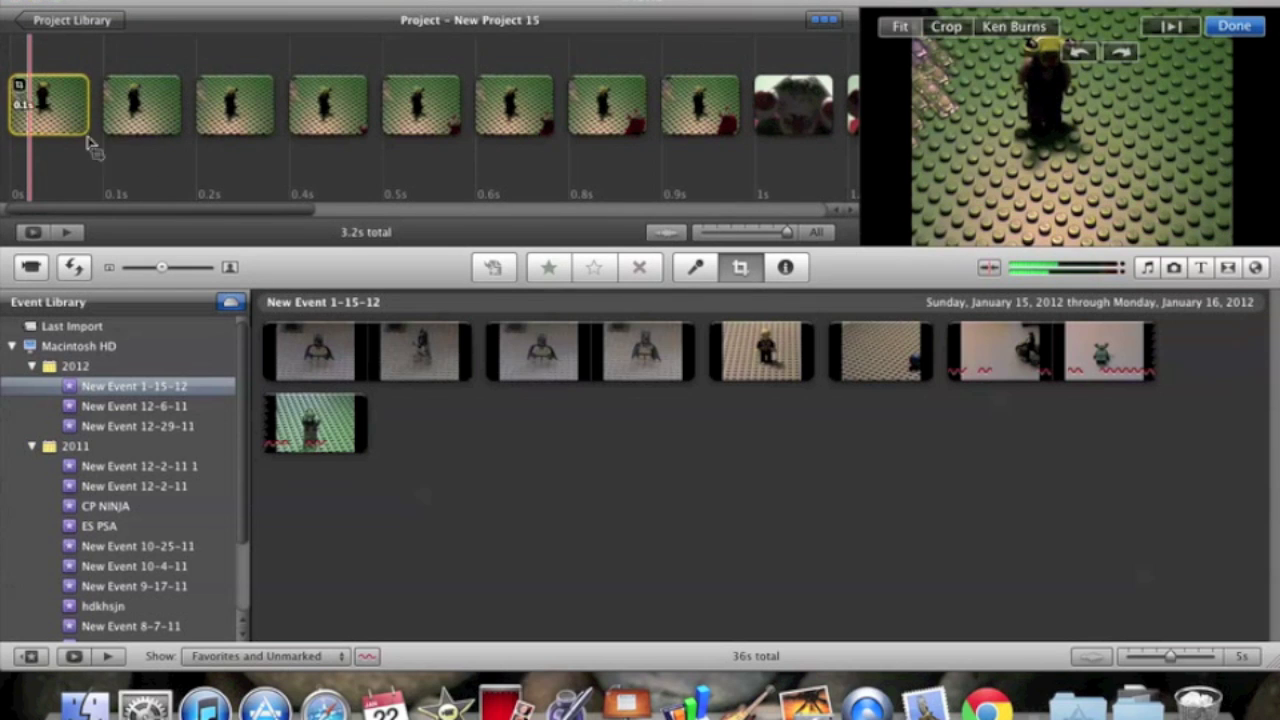
click(112, 92)
click(900, 27)
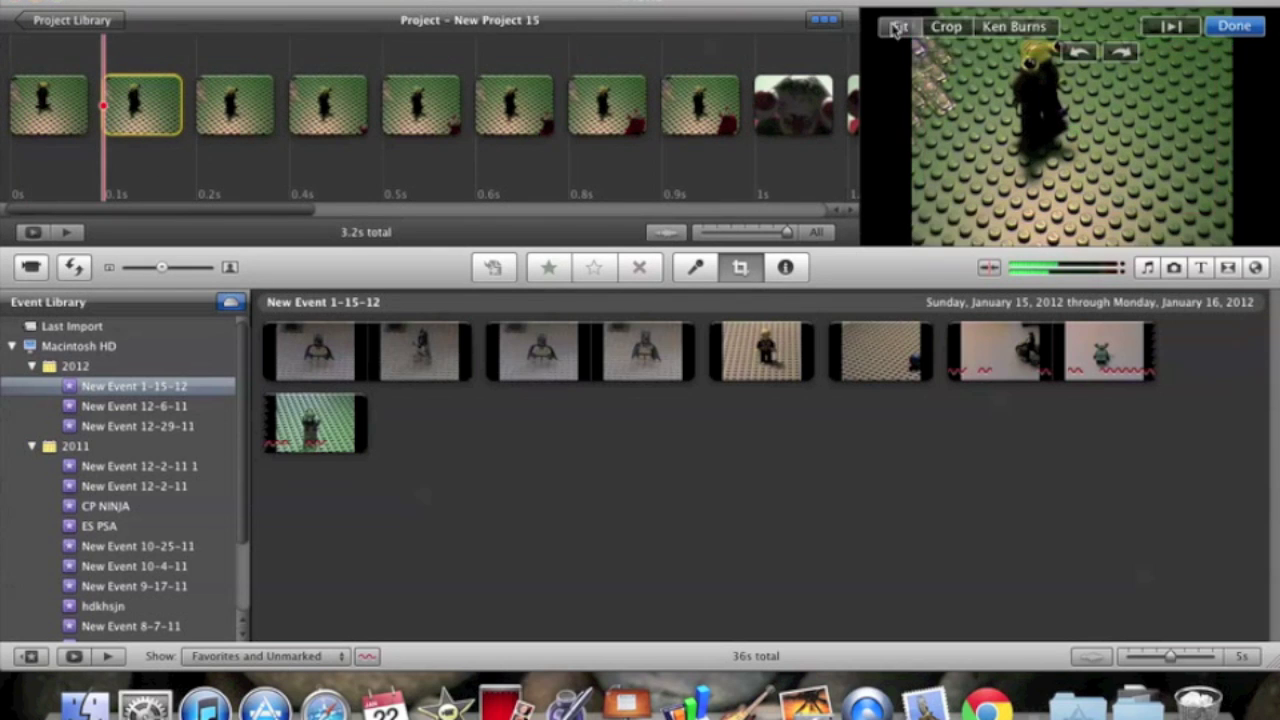
click(205, 88)
click(900, 28)
click(347, 120)
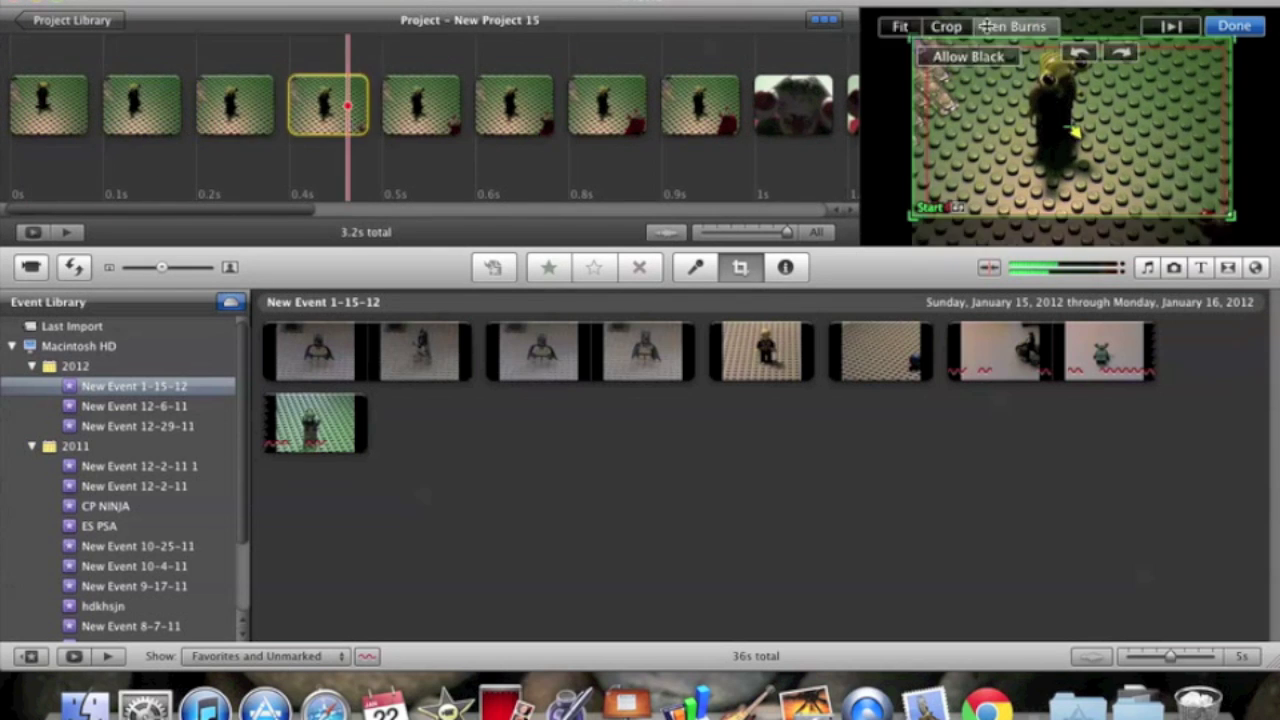
click(900, 26)
click(405, 115)
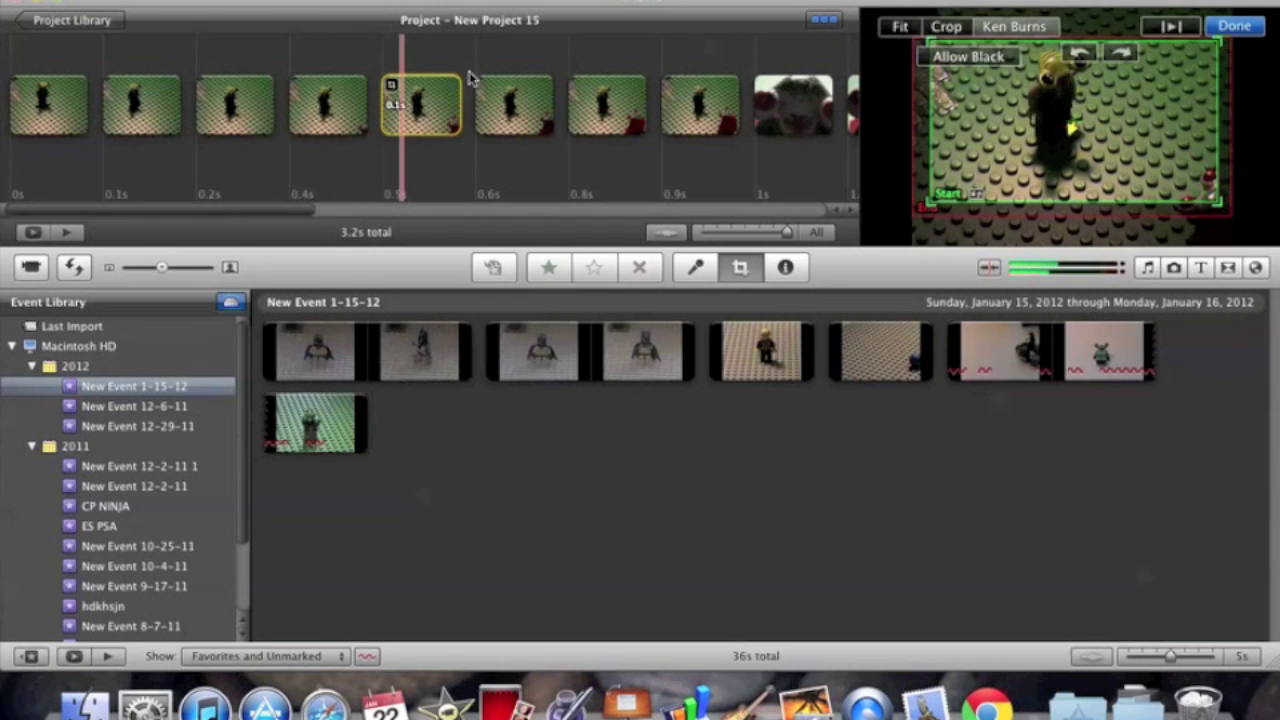
click(900, 26)
click(510, 100)
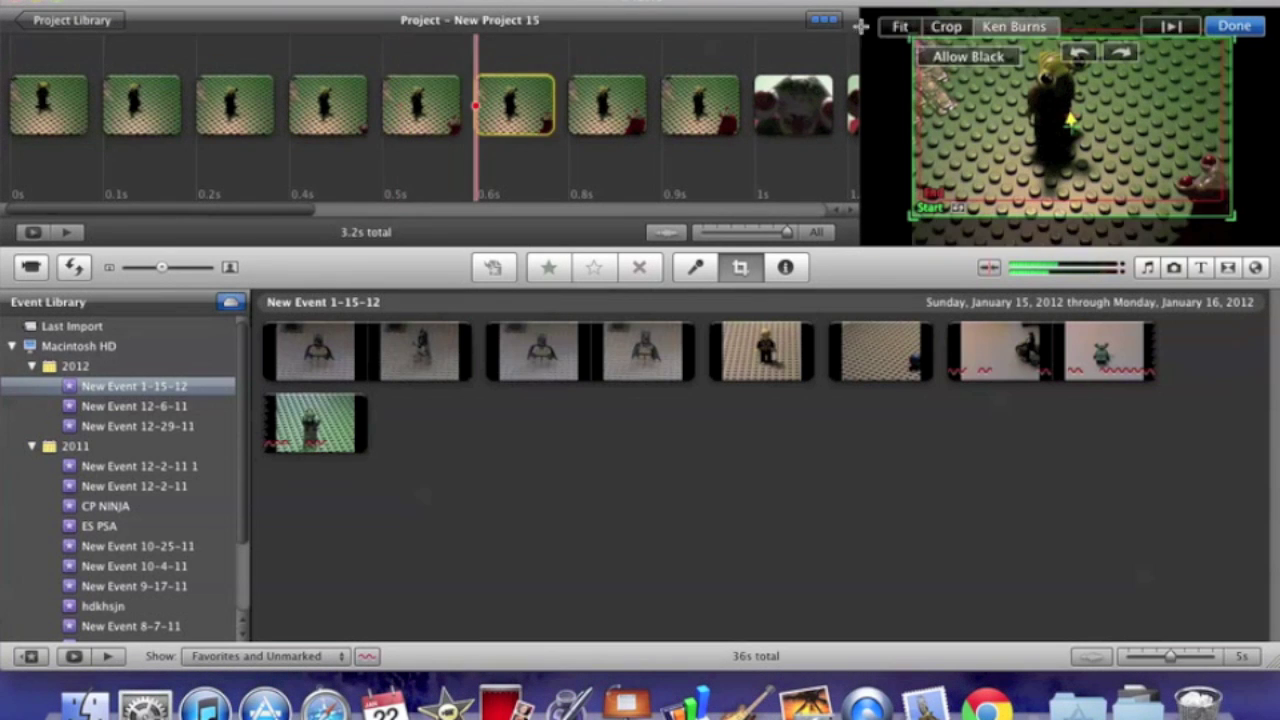
click(912, 28)
click(576, 86)
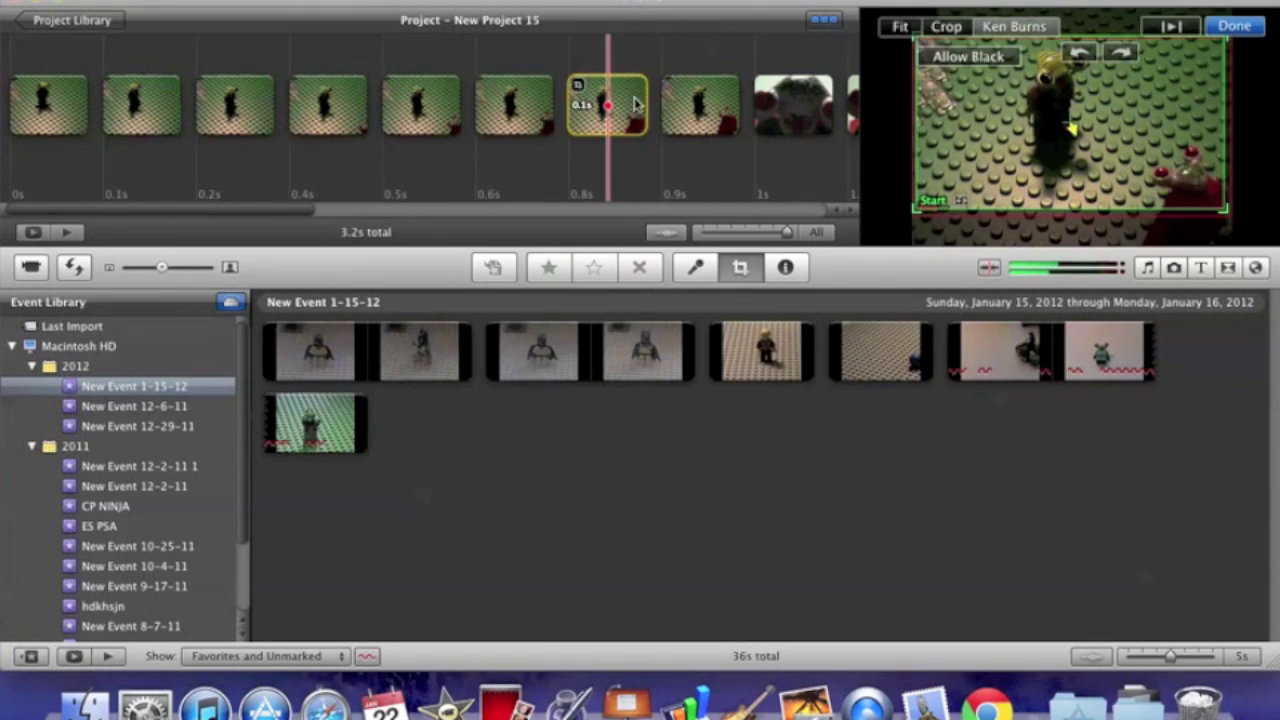
click(886, 28)
click(708, 120)
click(900, 26)
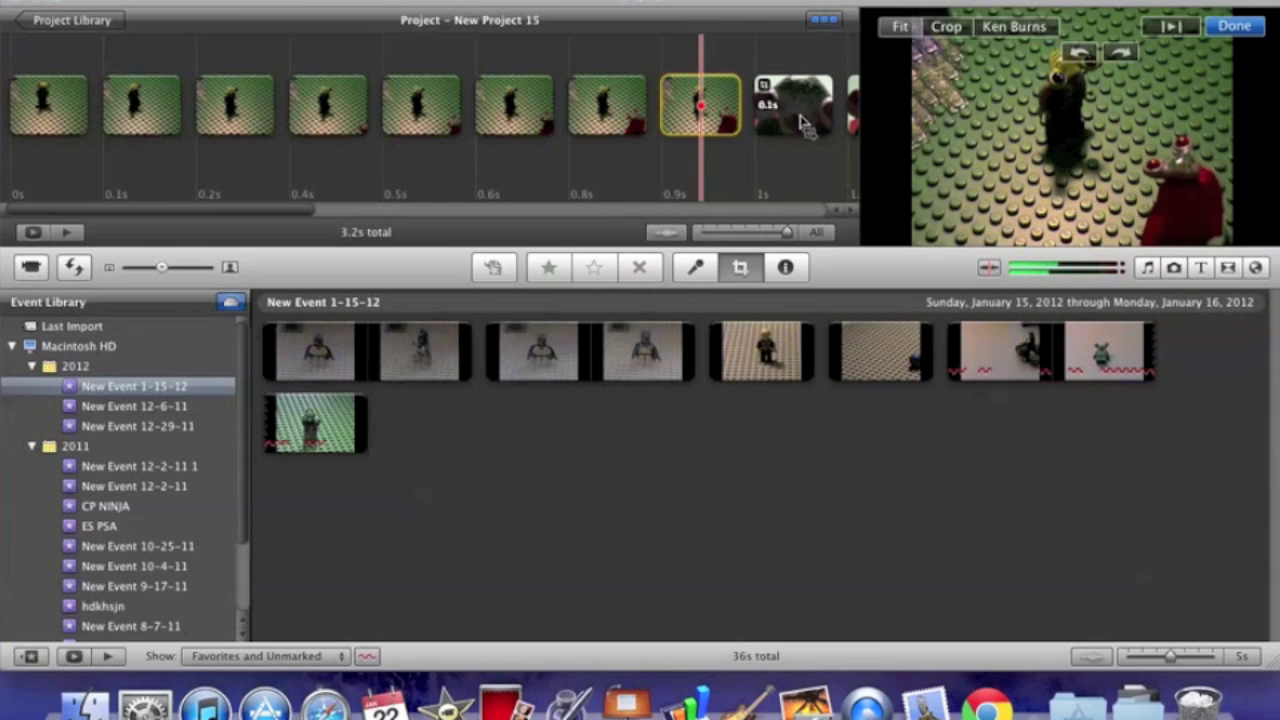
click(805, 120)
click(900, 26)
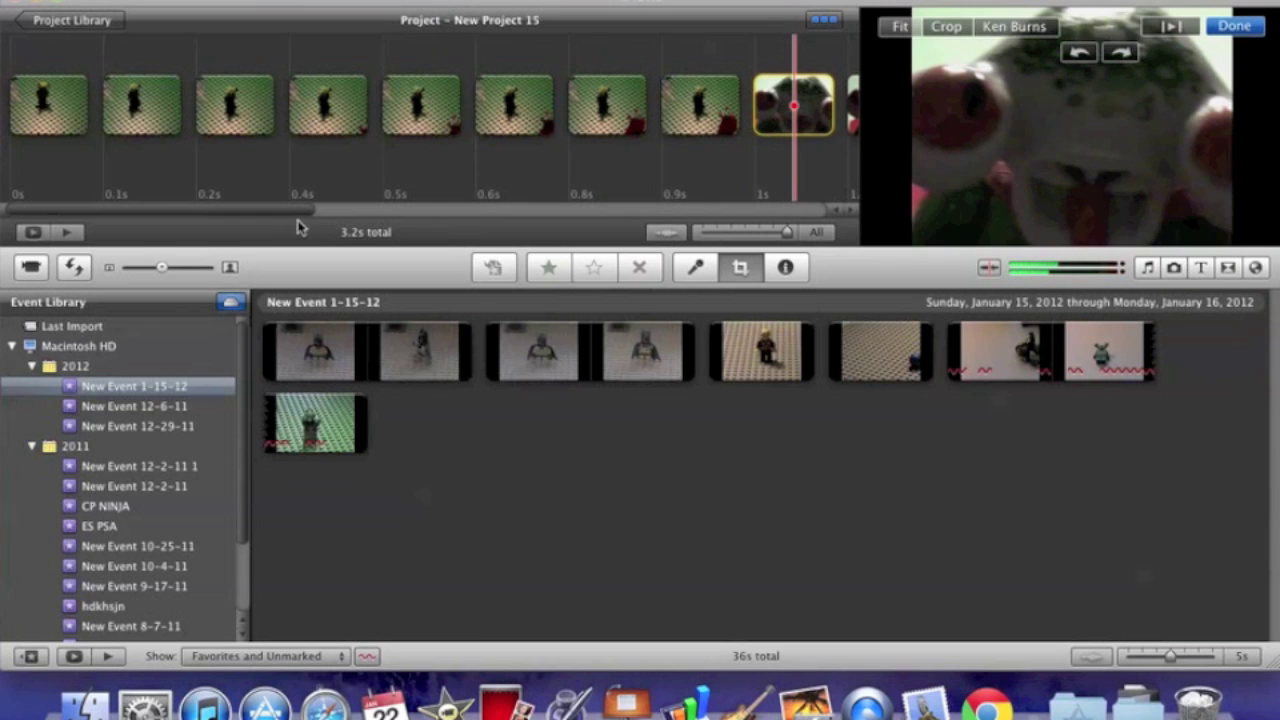
- Set the next six stills along the timeline to Fit, removing crop and Ken Burns motion
drag(283, 212, 471, 207)
click(363, 105)
click(985, 27)
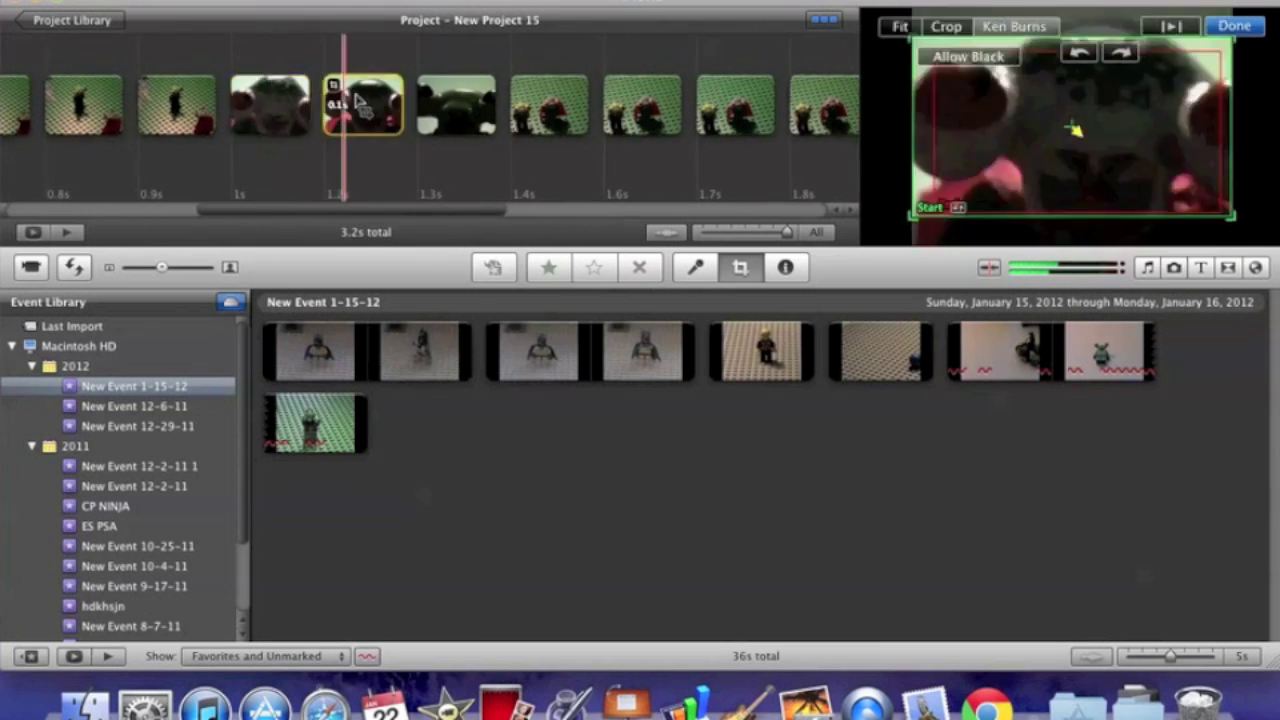
click(900, 26)
click(456, 108)
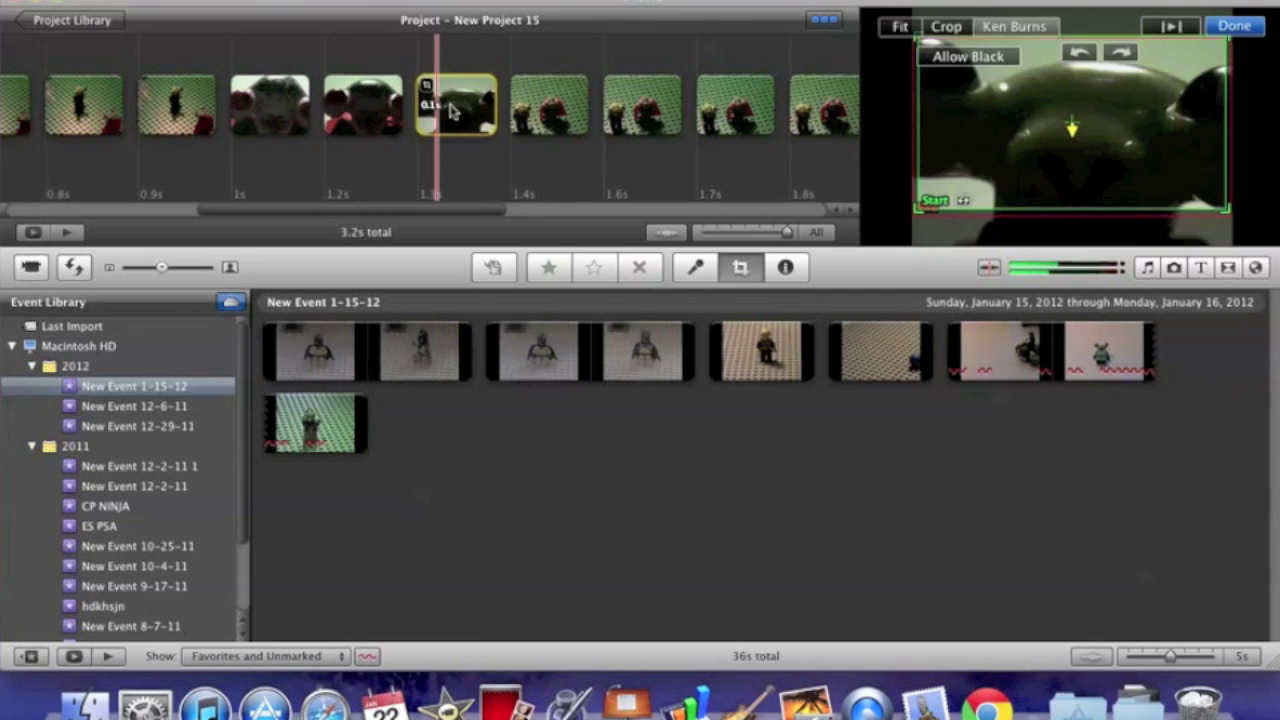
click(912, 30)
click(560, 105)
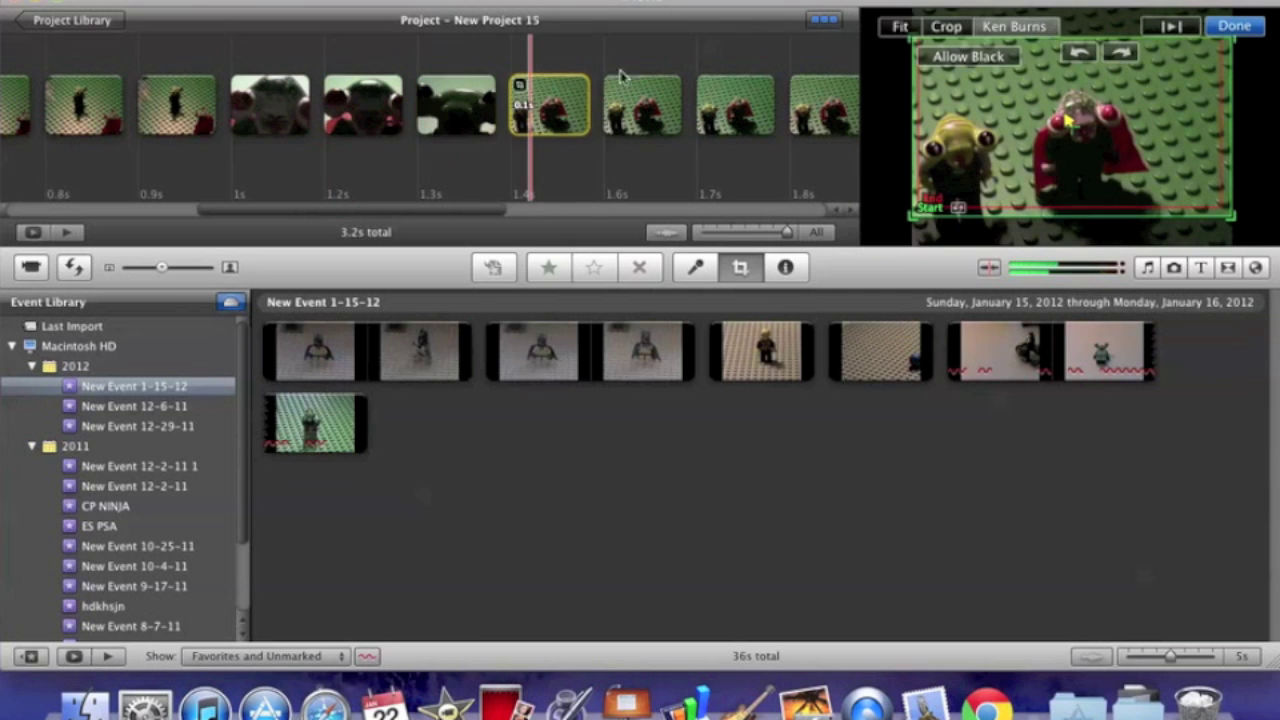
click(900, 26)
click(645, 115)
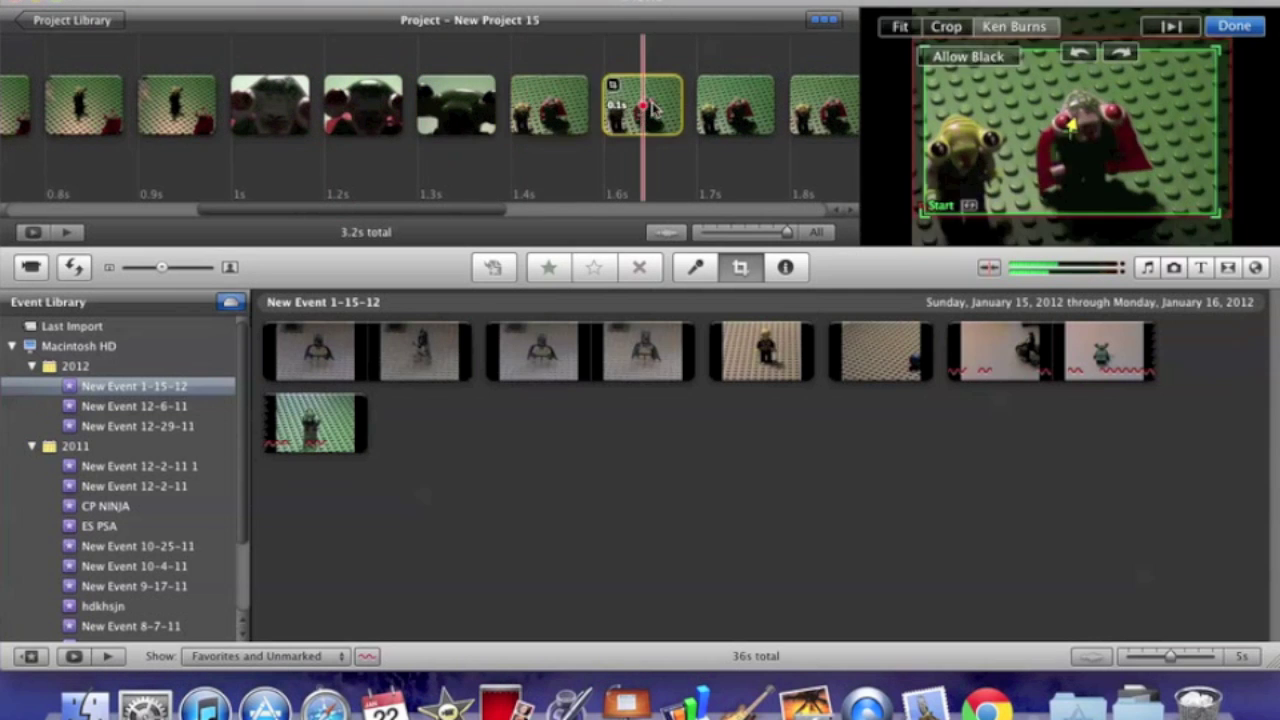
click(900, 26)
click(740, 118)
click(900, 26)
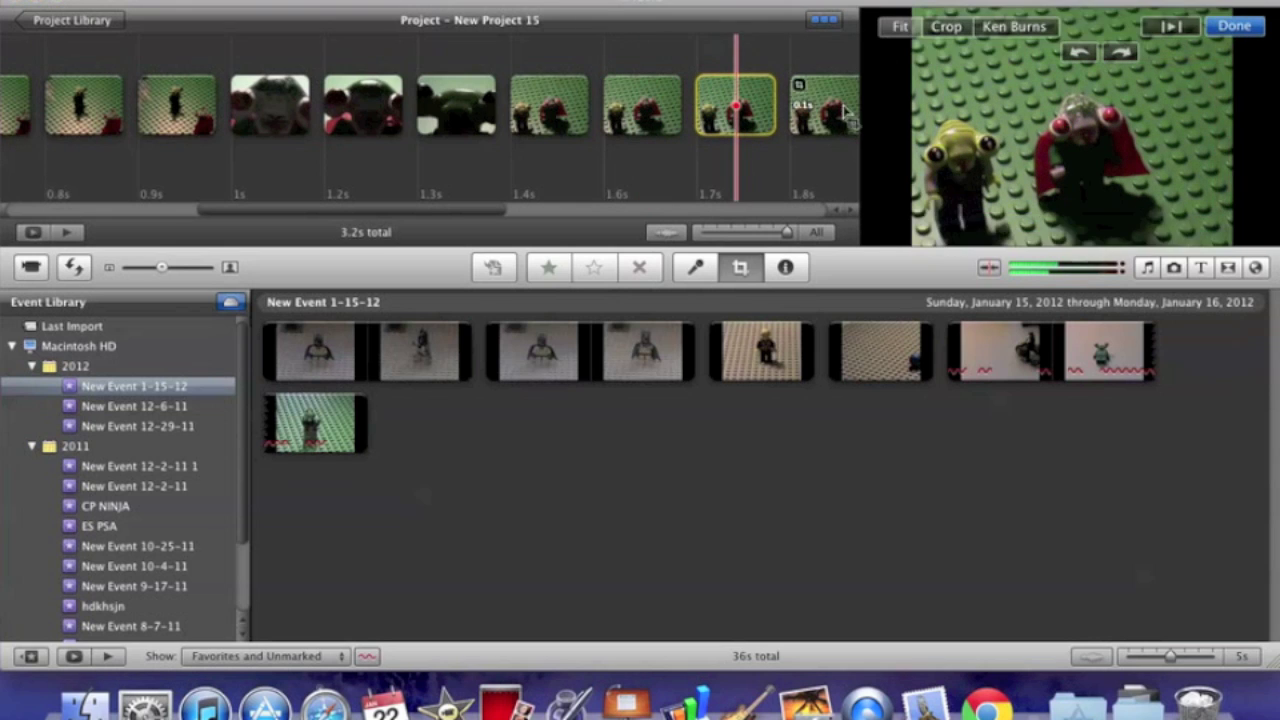
click(825, 110)
click(900, 26)
- Close cropping mode and play the project from the beginning
drag(400, 211, 523, 210)
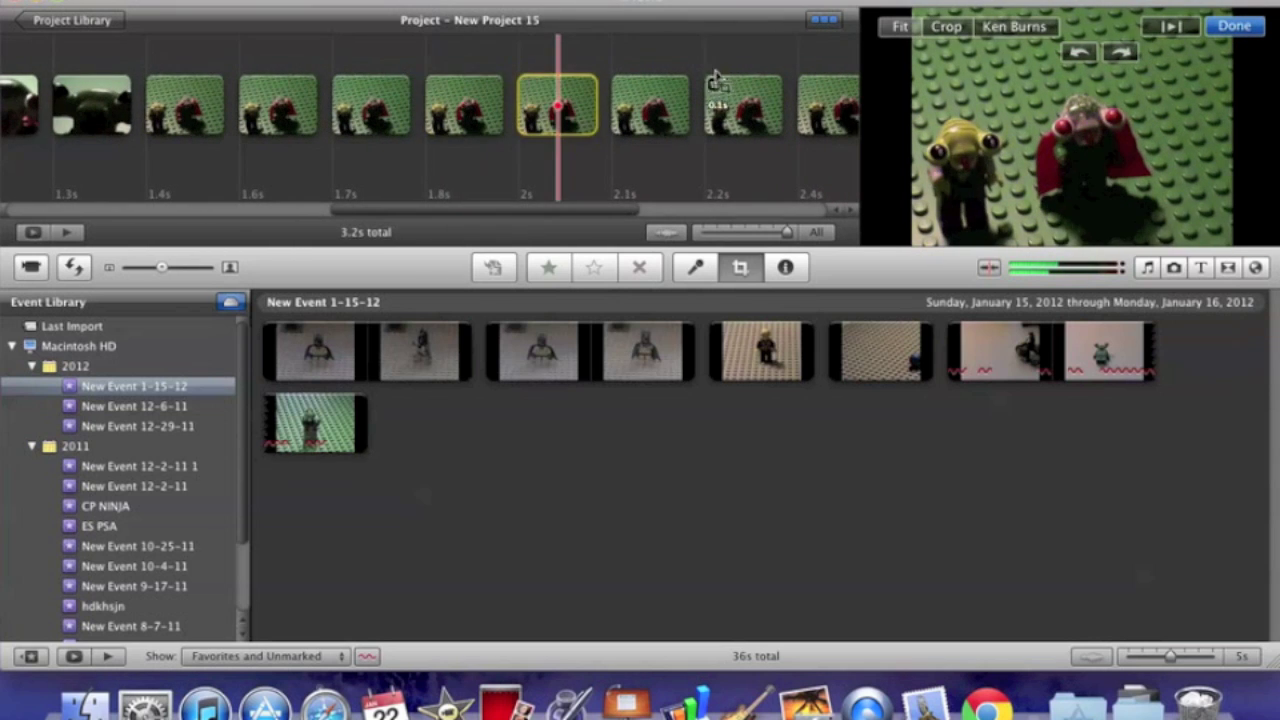
click(670, 110)
click(542, 226)
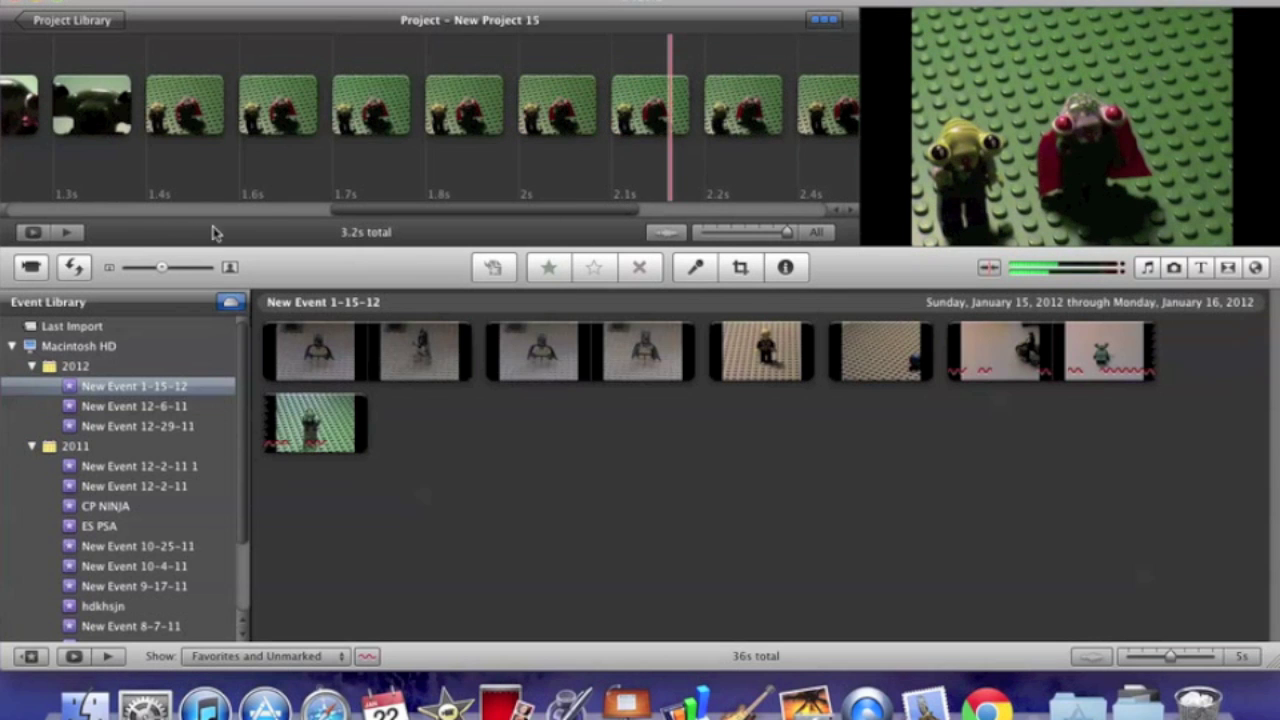
drag(443, 211, 2, 215)
click(62, 233)
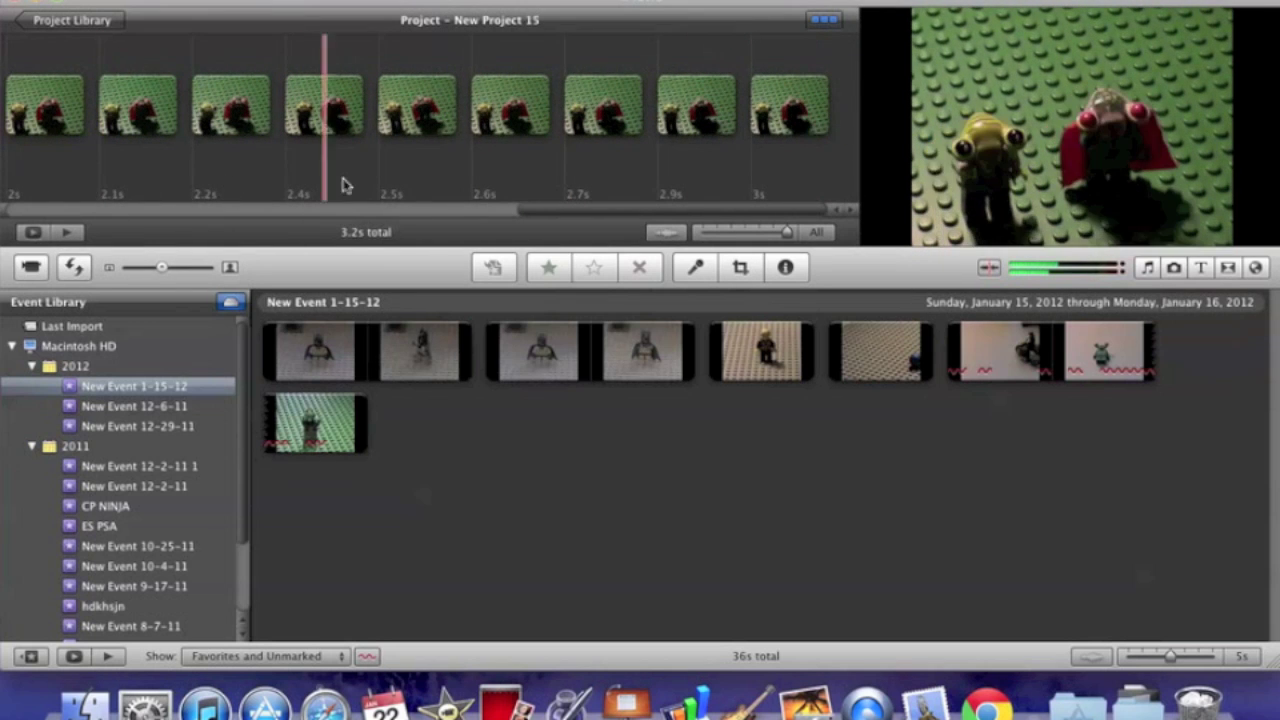
- Preview the 3.2s project from 0s and open the Share menu
drag(545, 217, 3, 222)
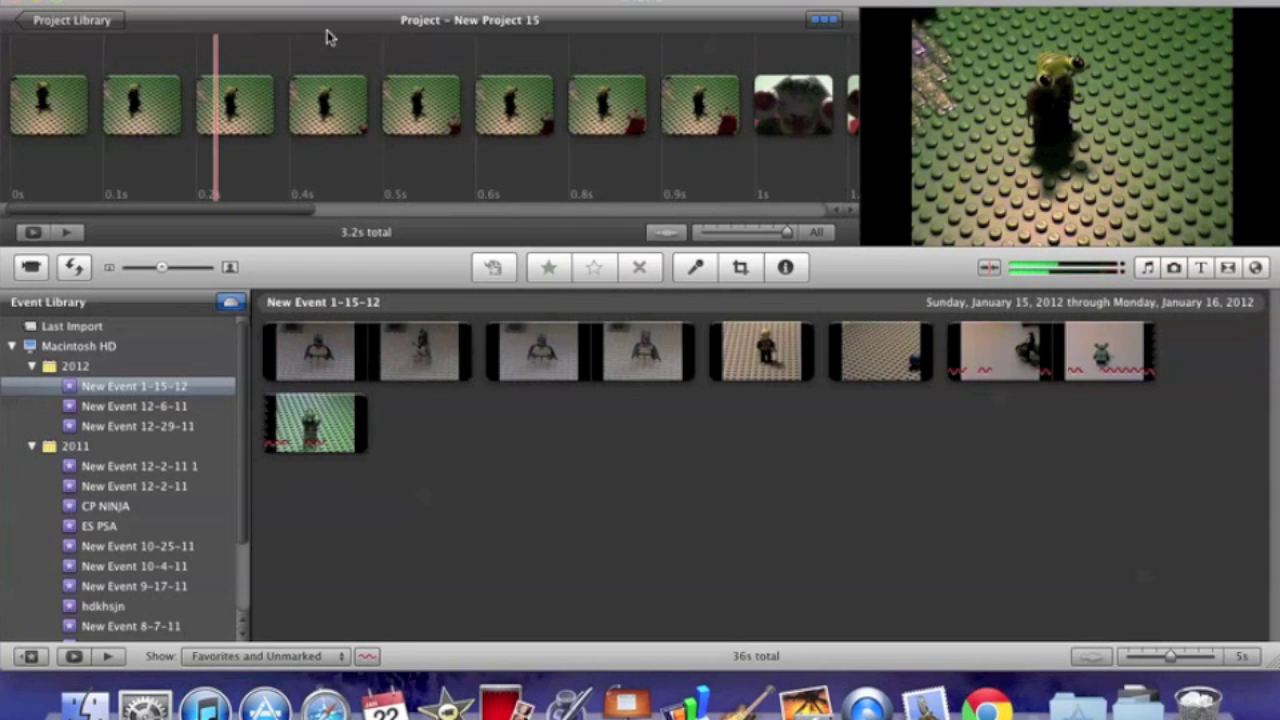
key(space)
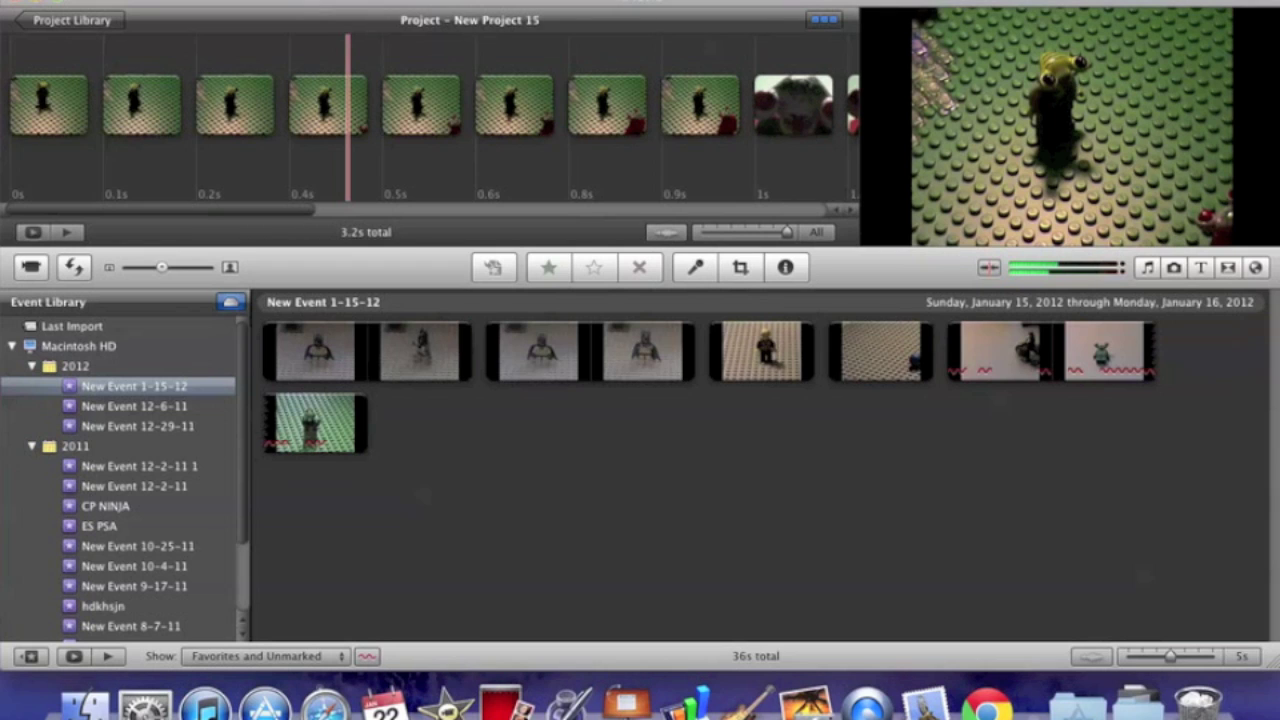
click(360, 1)
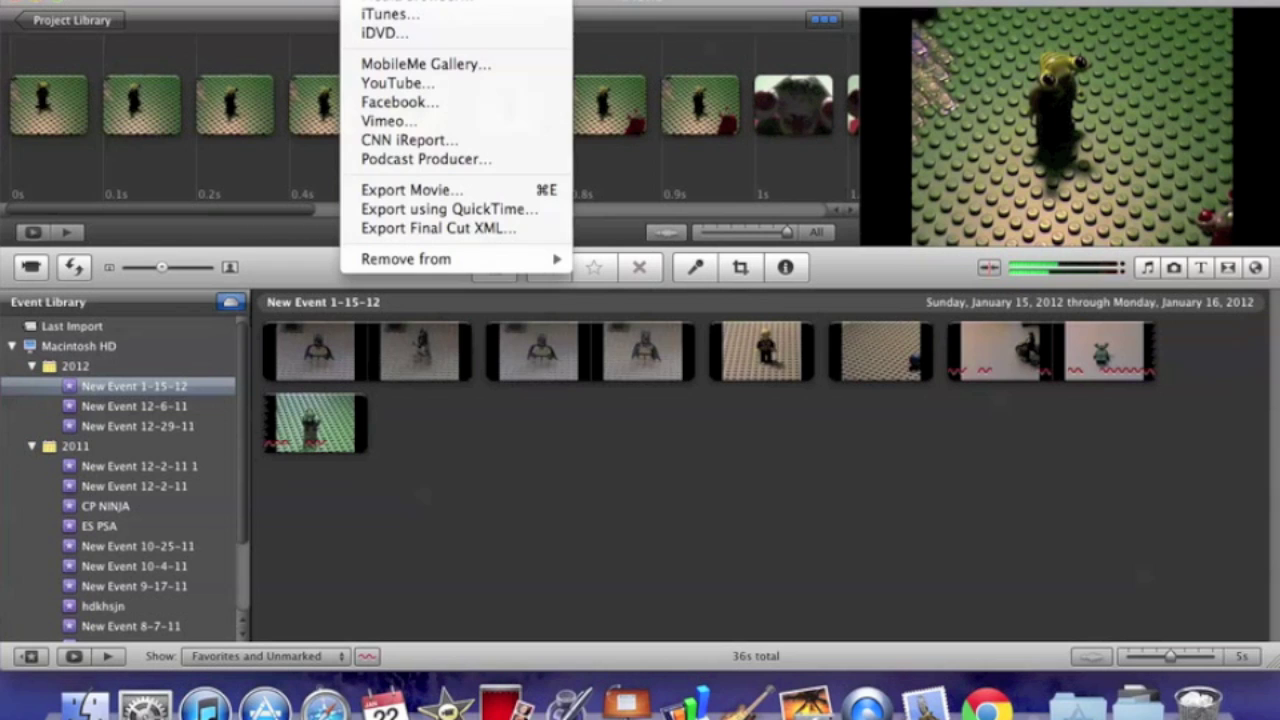
- Export the project to the Desktop as 'Squid 1' in HD 720p (1280x720)
click(463, 190)
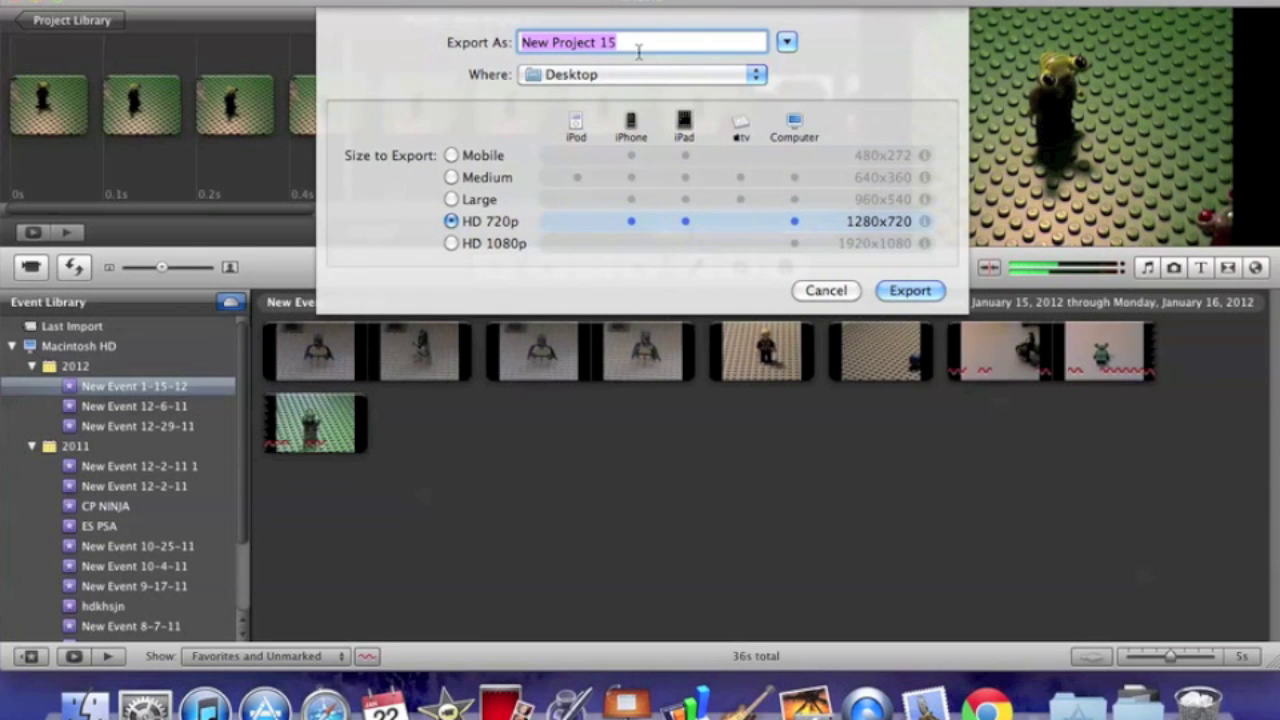
key(BackSpace)
text(Squ)
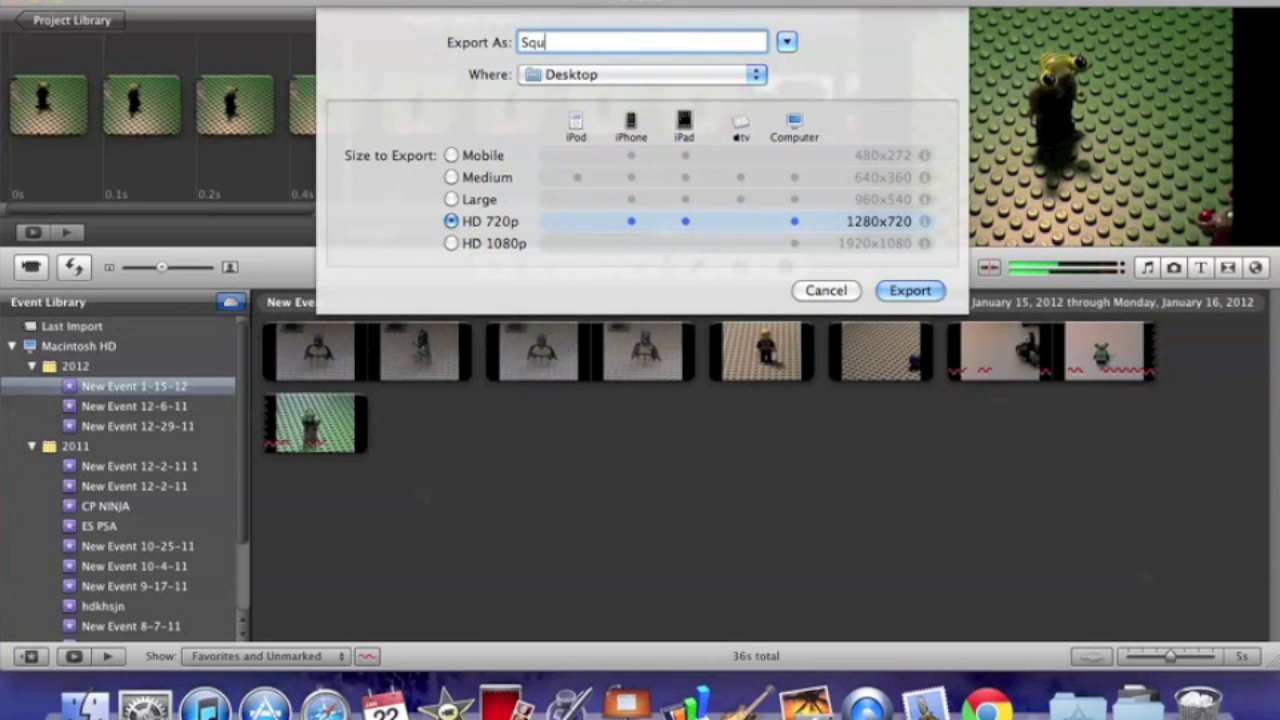
key(BackSpace)
key(BackSpace)
text(Sq)
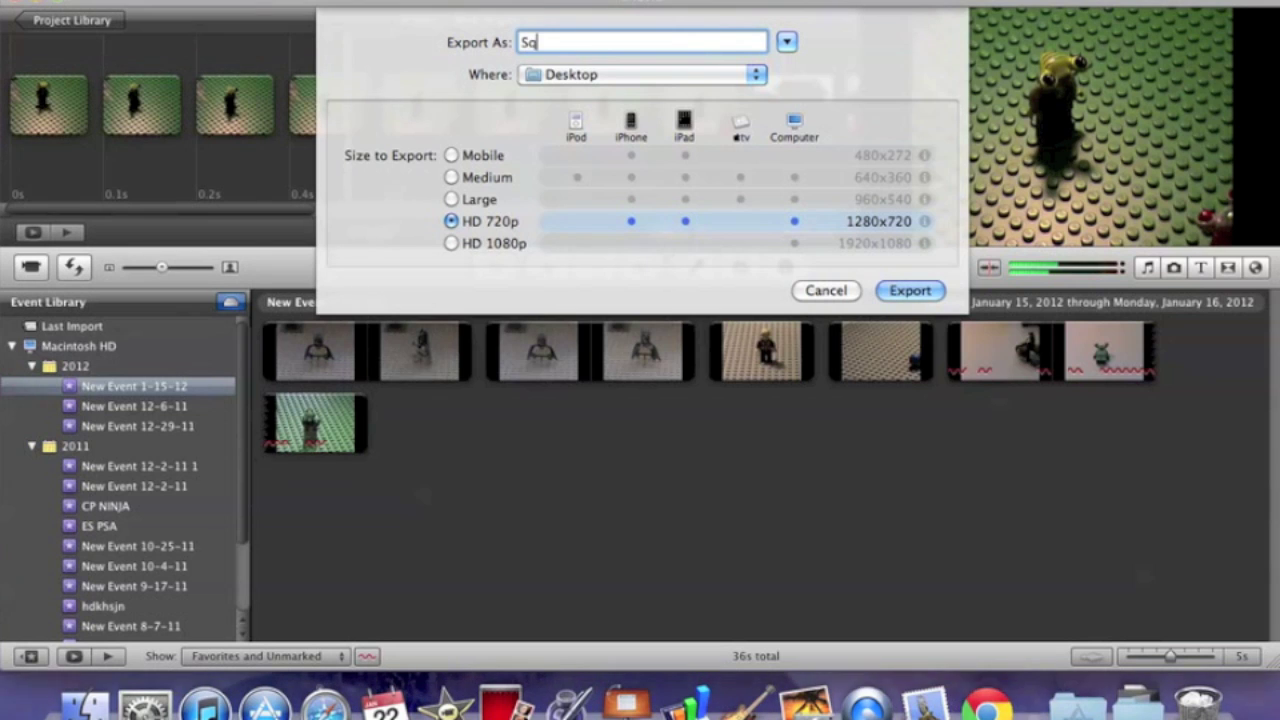
text(uid 1)
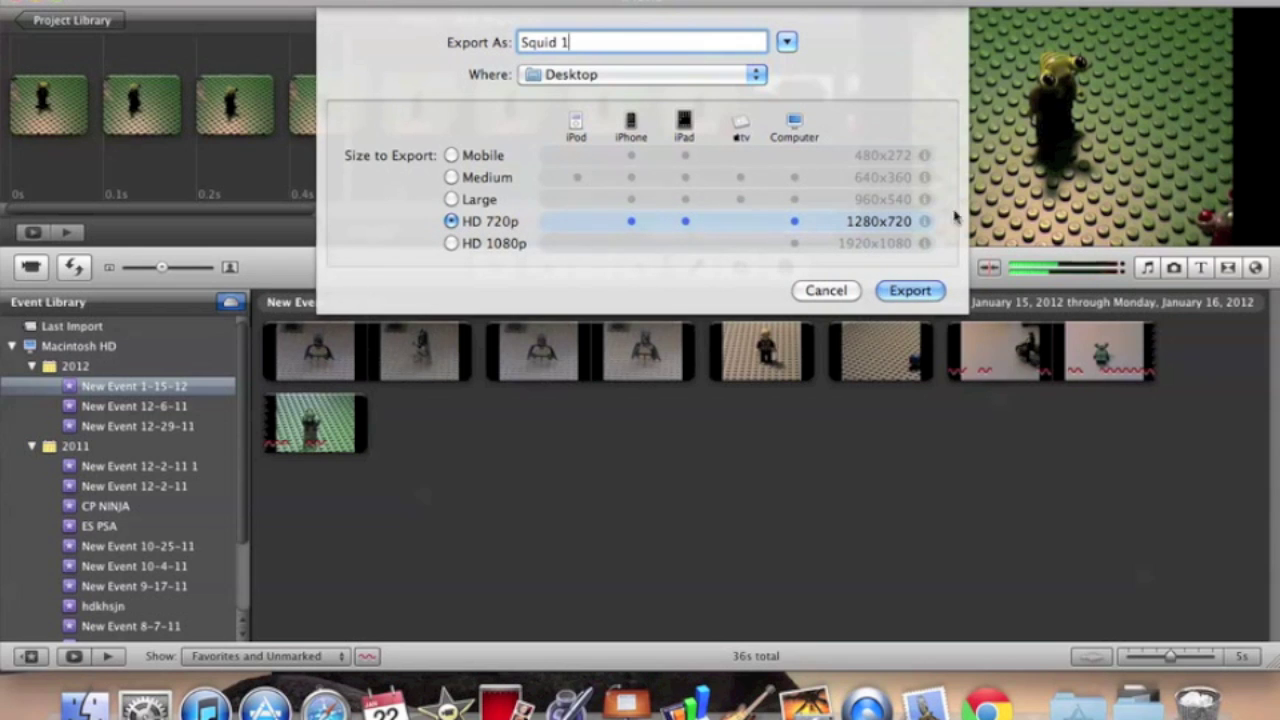
click(914, 290)
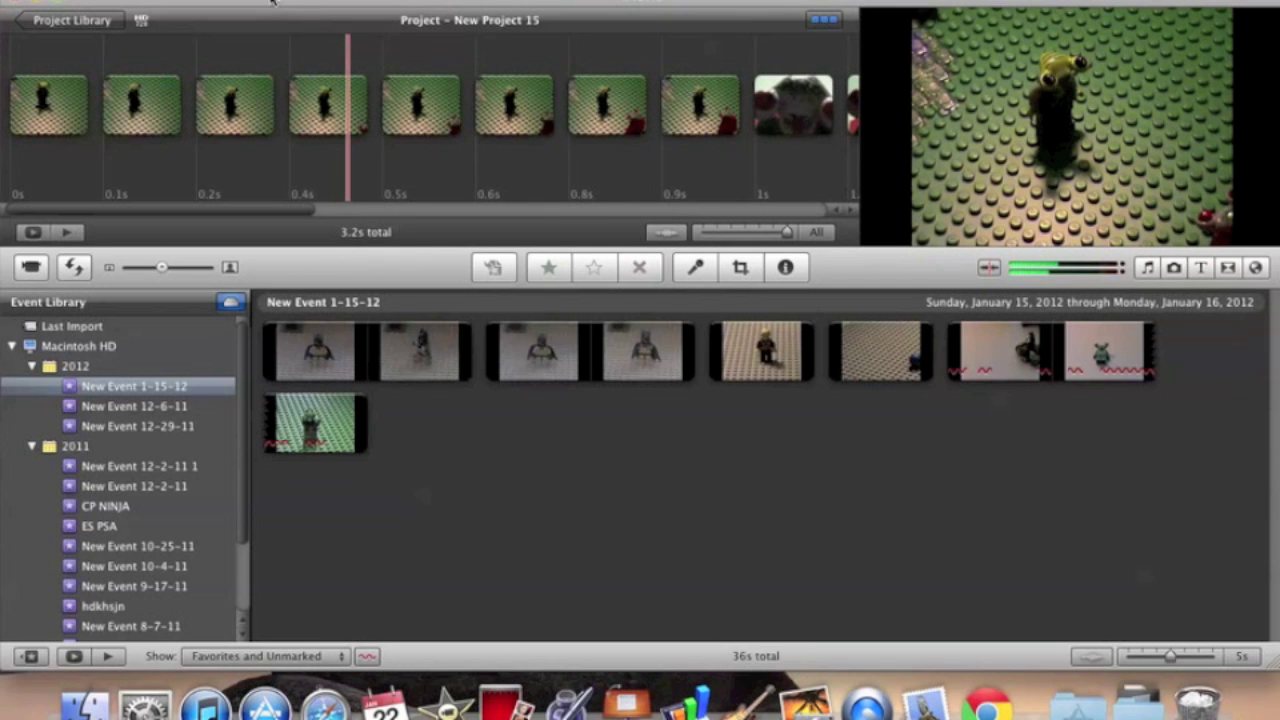
- Create a new No Theme, 16:9 project named Squid 2
click(142, 0)
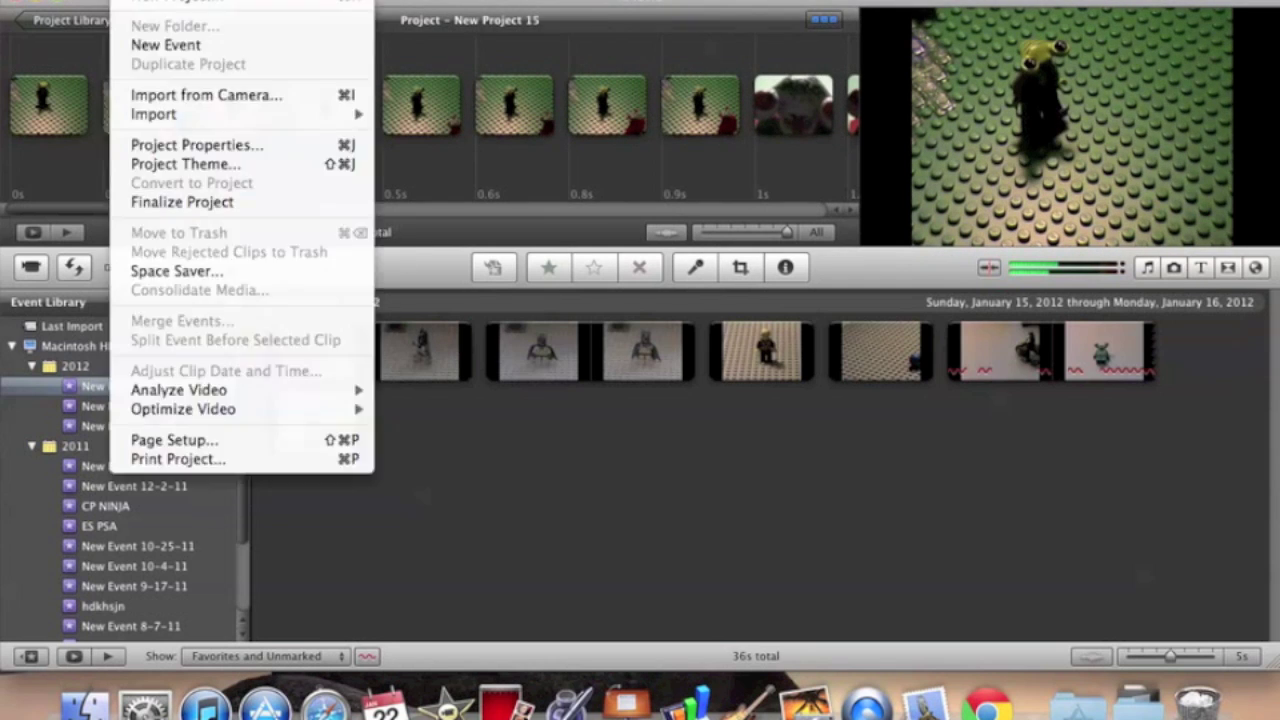
click(142, 0)
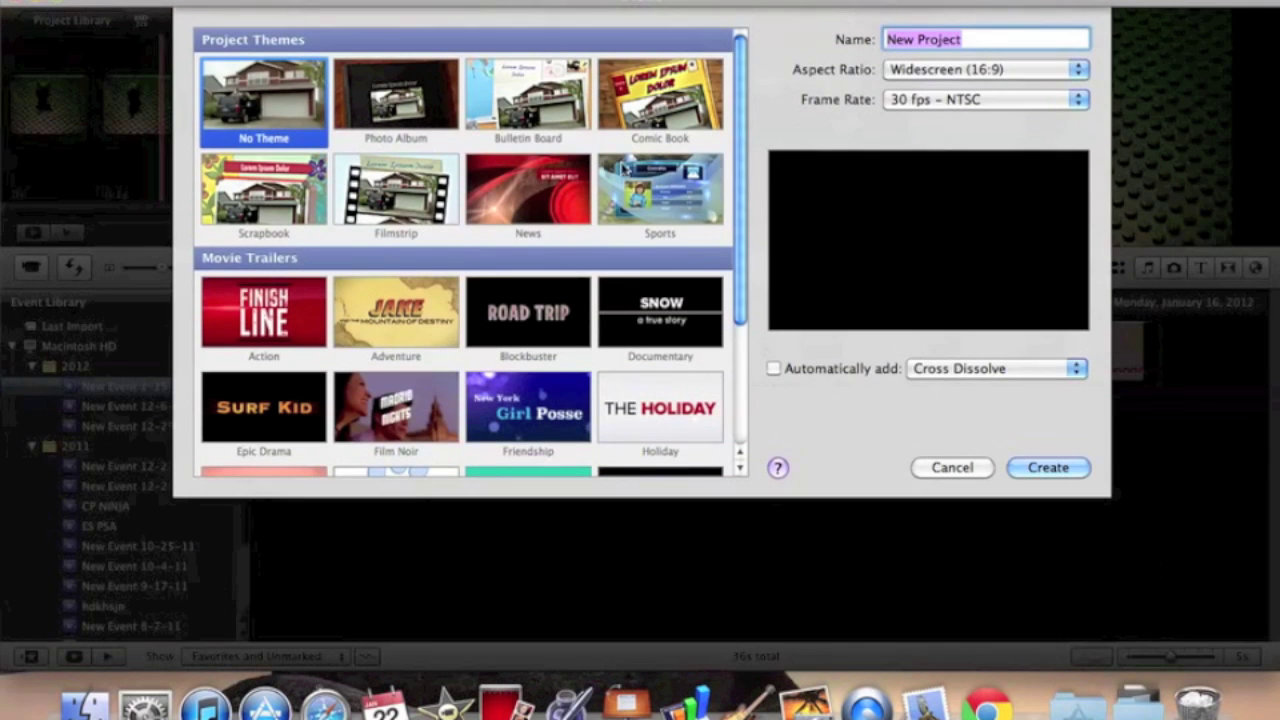
text(Squid 2)
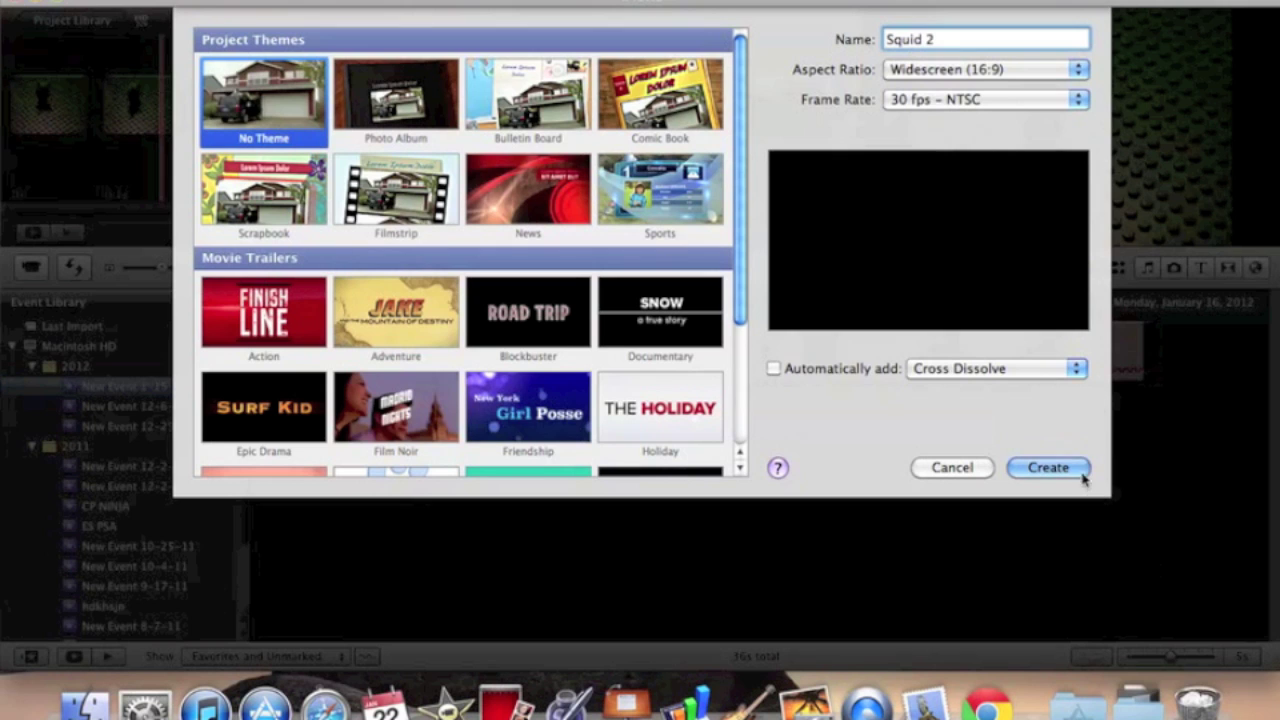
click(1082, 475)
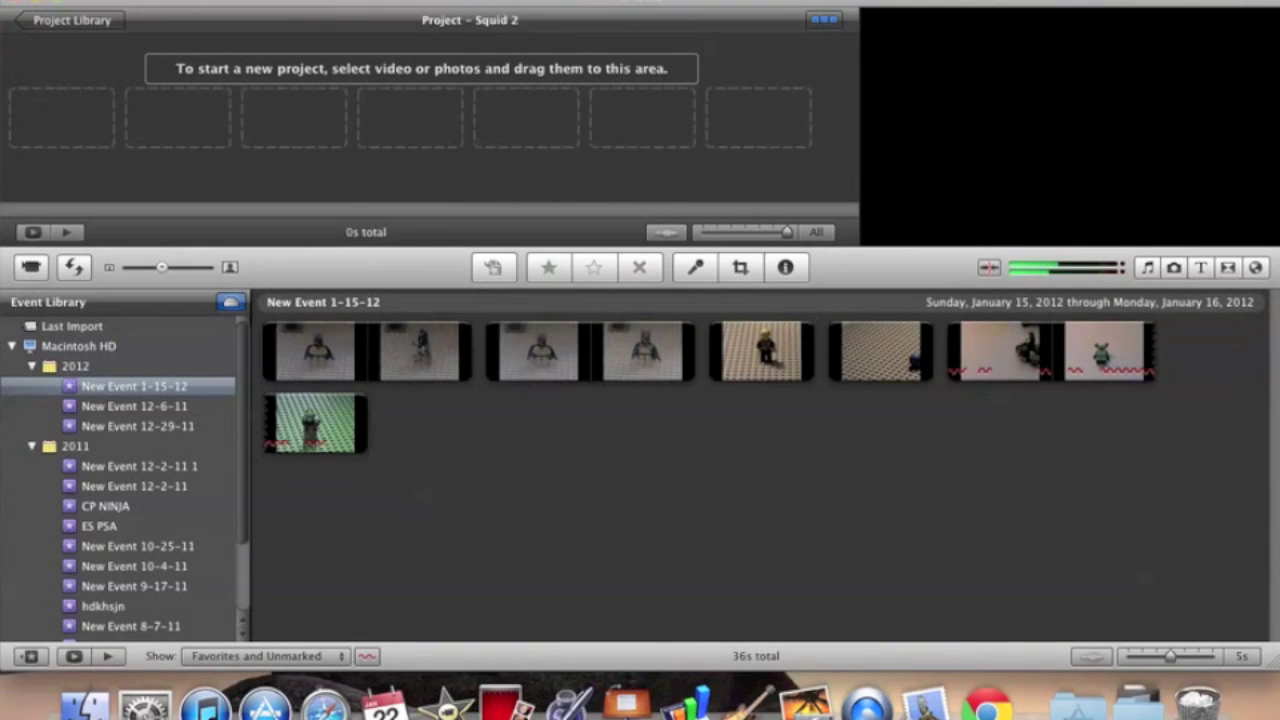
mouse_move(318, 8)
mouse_down()
mouse_move(318, 85)
mouse_move(314, 13)
mouse_move(666, 8)
mouse_move(317, 8)
mouse_up()
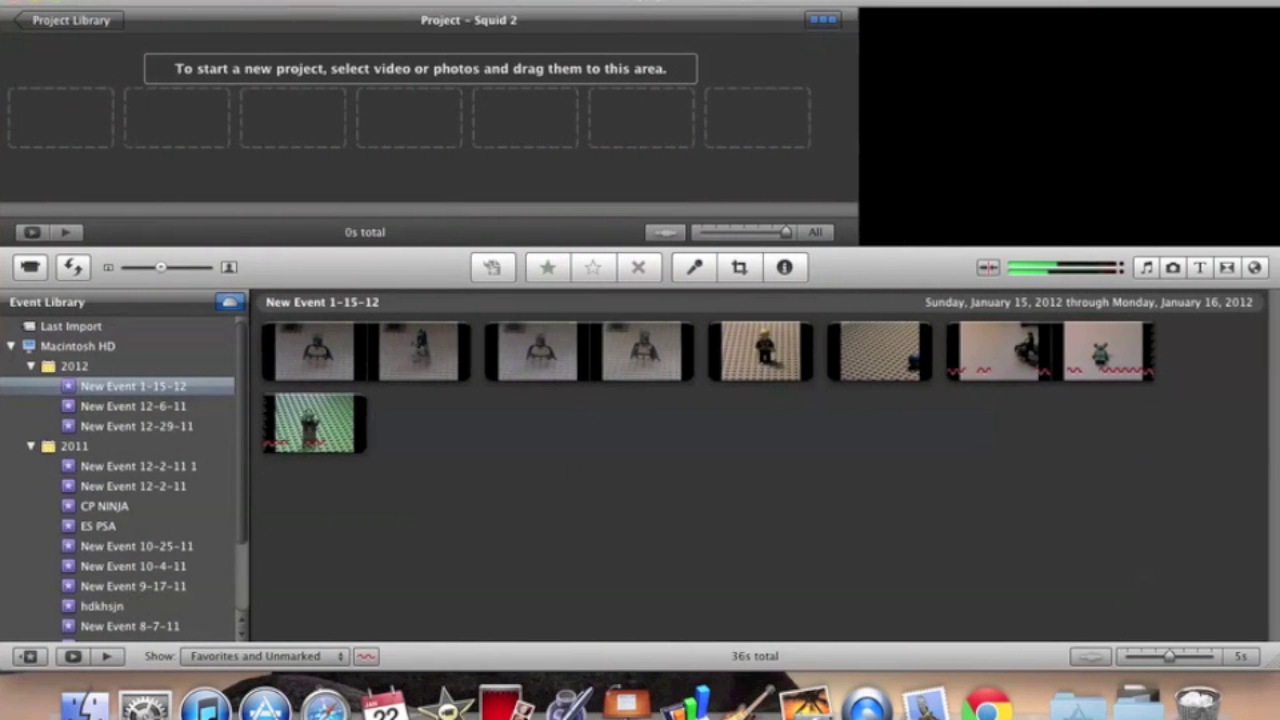
- Import the movie Squid 1.mov from the Desktop into the event New Event 1-15-12
click(150, 0)
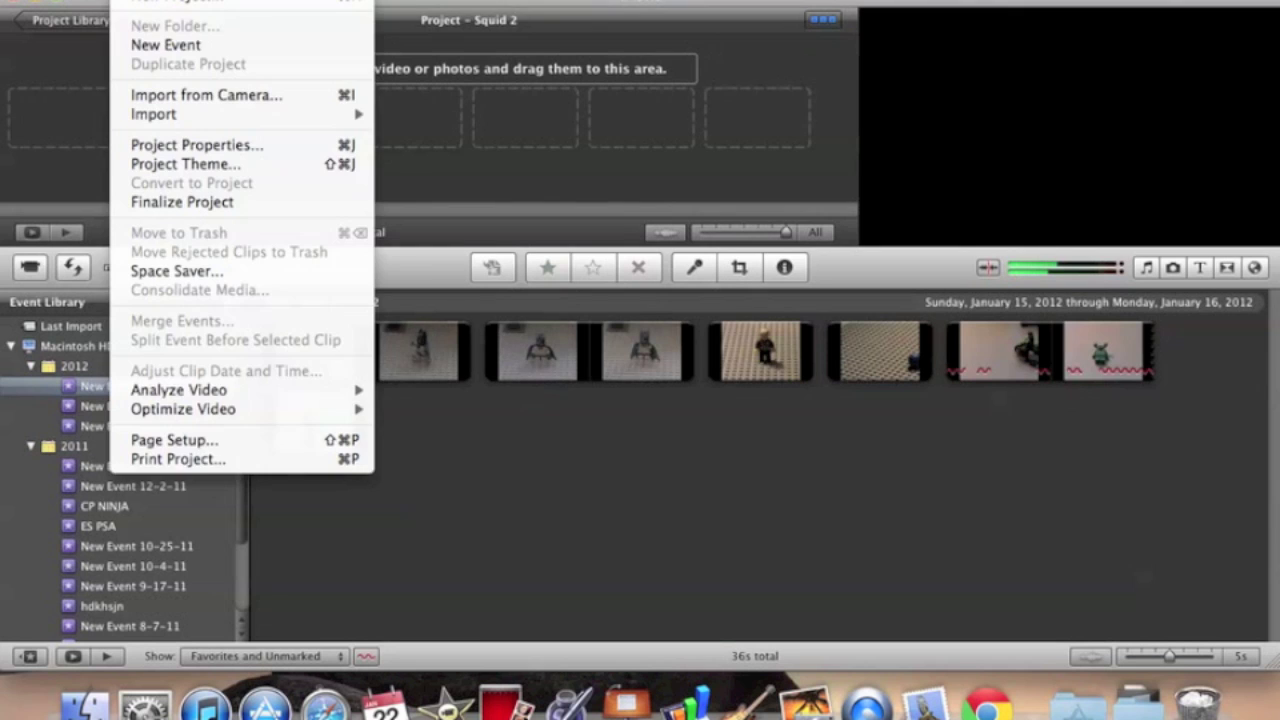
mouse_move(152, 116)
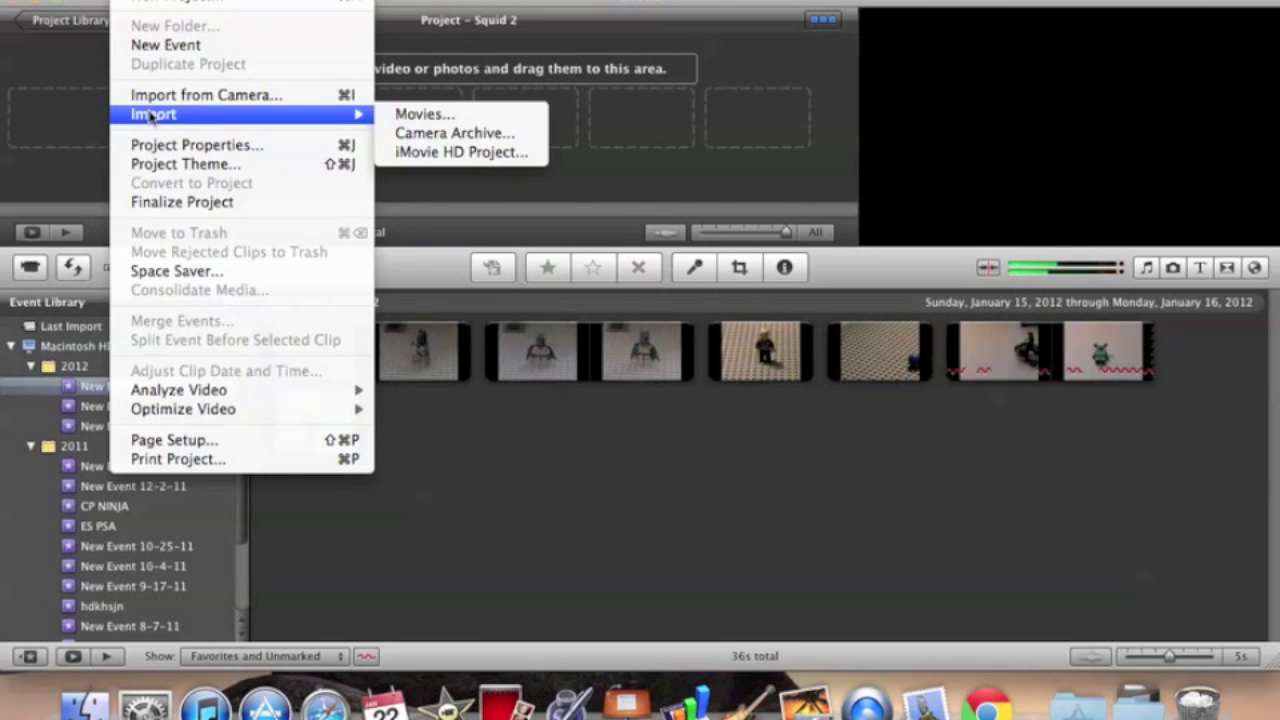
click(425, 114)
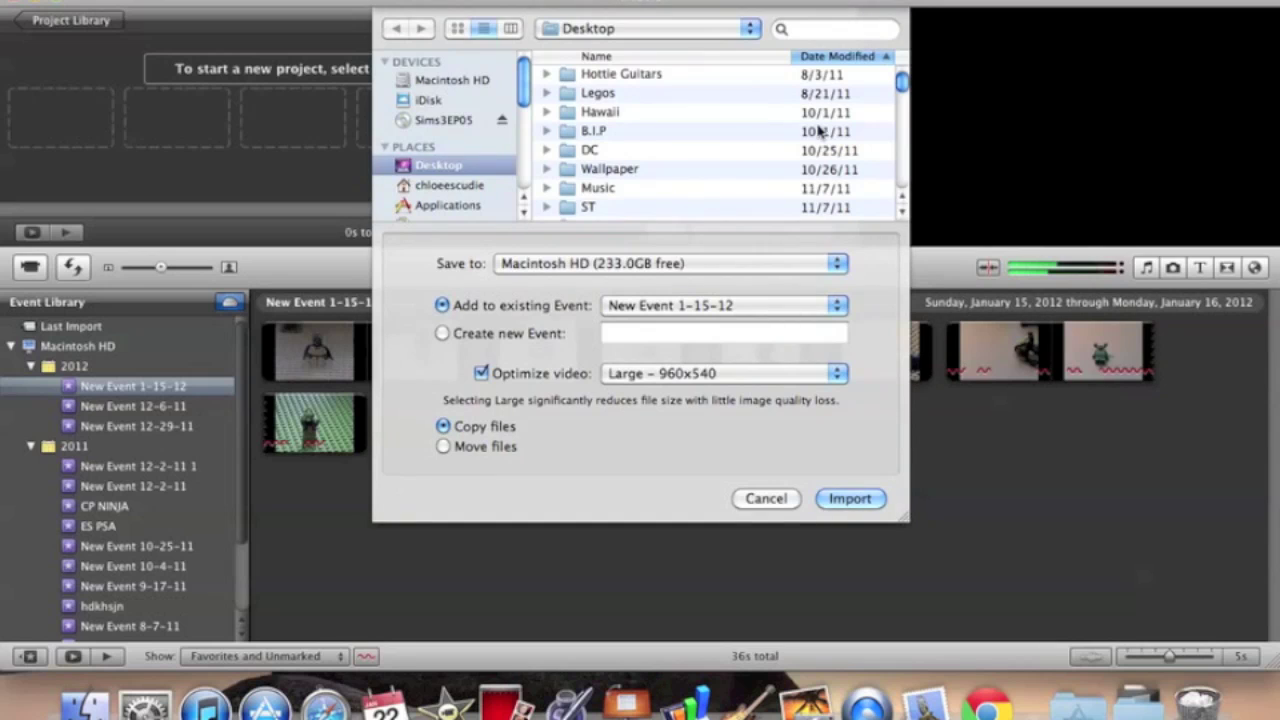
drag(902, 84, 904, 175)
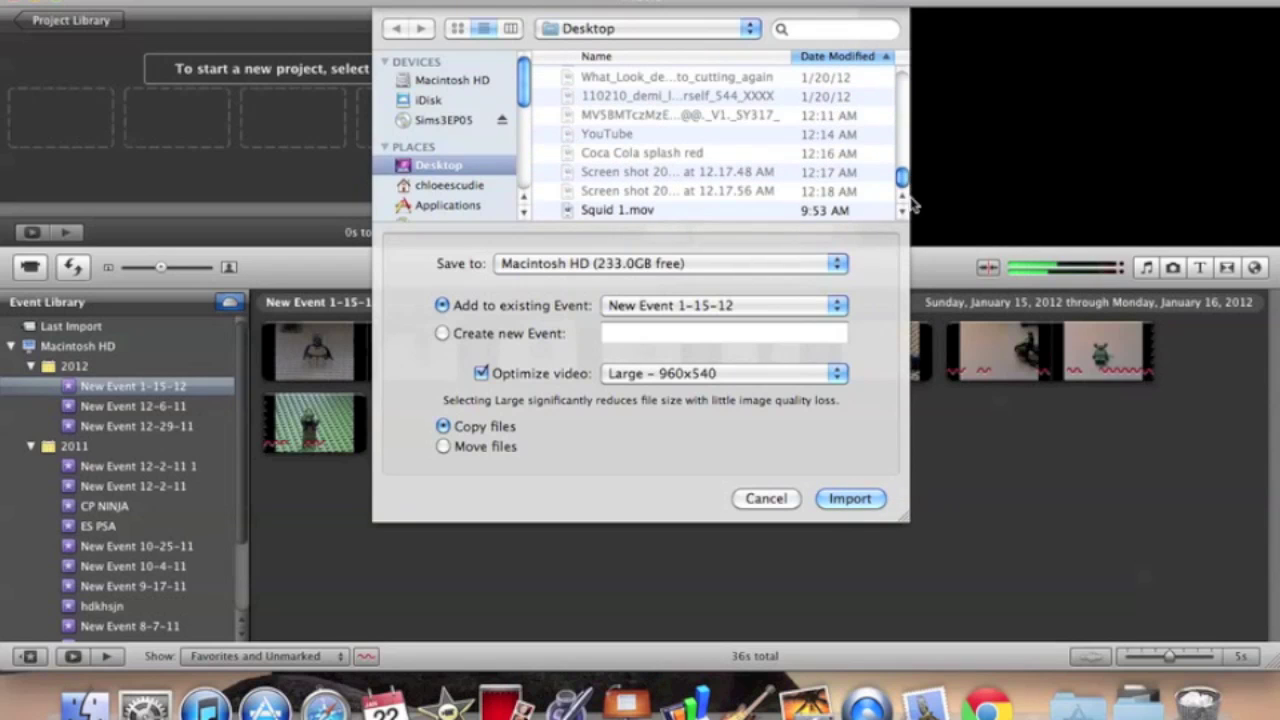
click(797, 214)
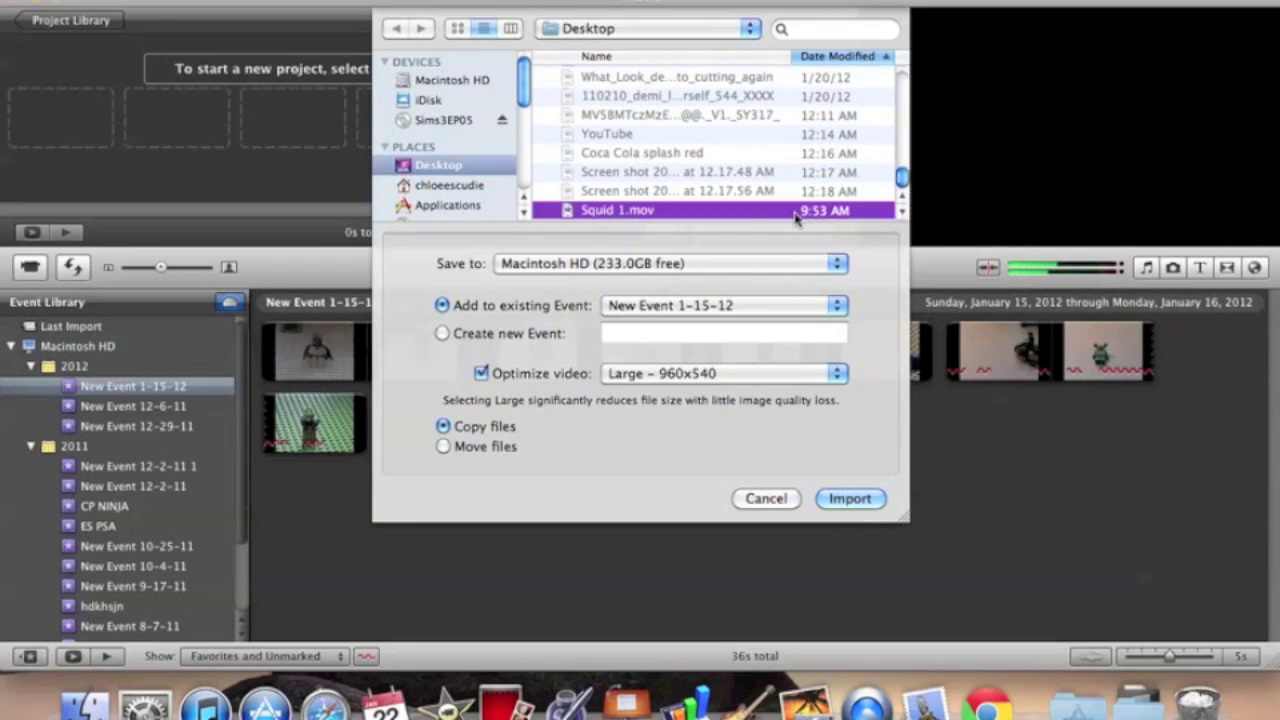
click(866, 499)
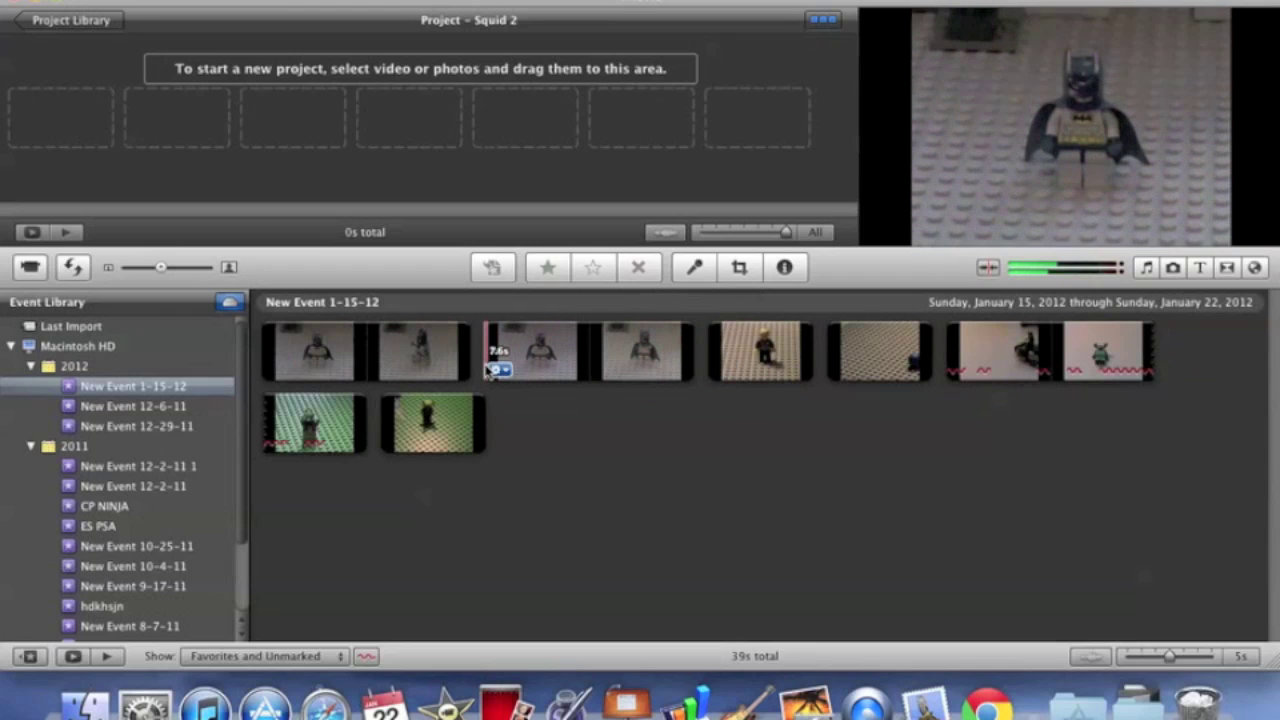
- Add a 7.6s section of the third event clip, then the last event clip, to Squid 2
drag(490, 368, 709, 337)
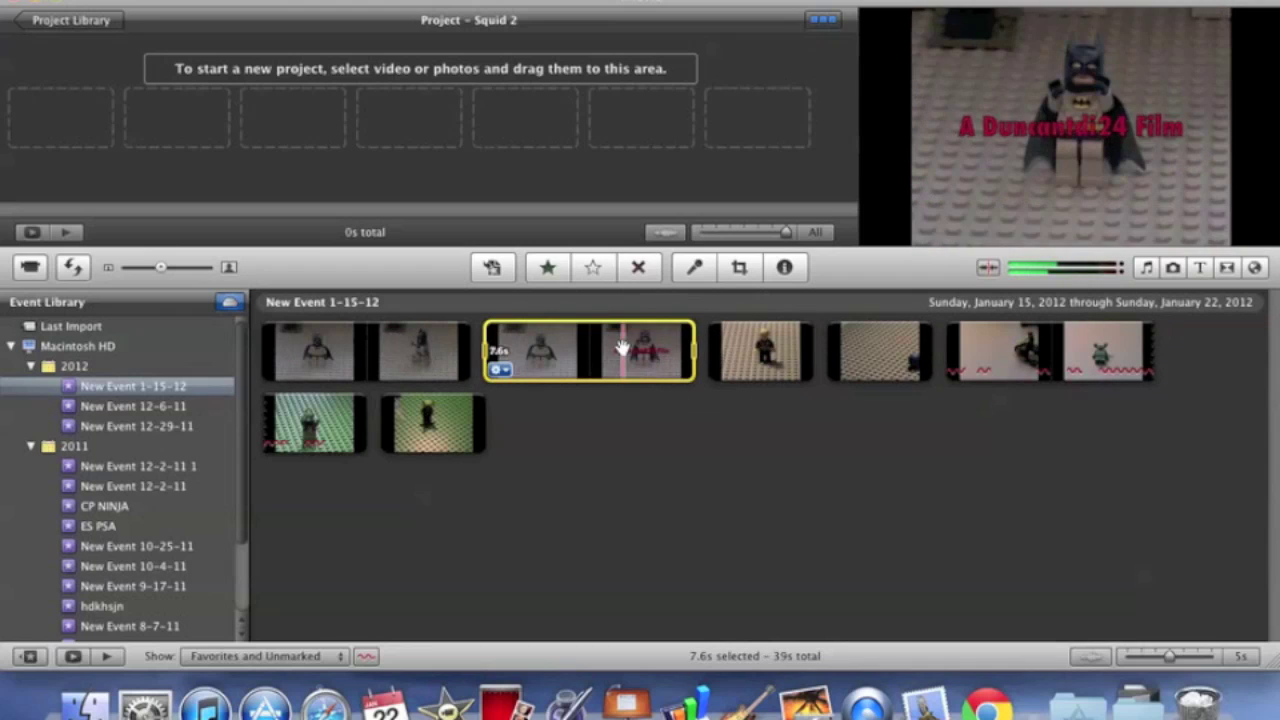
drag(623, 345, 406, 160)
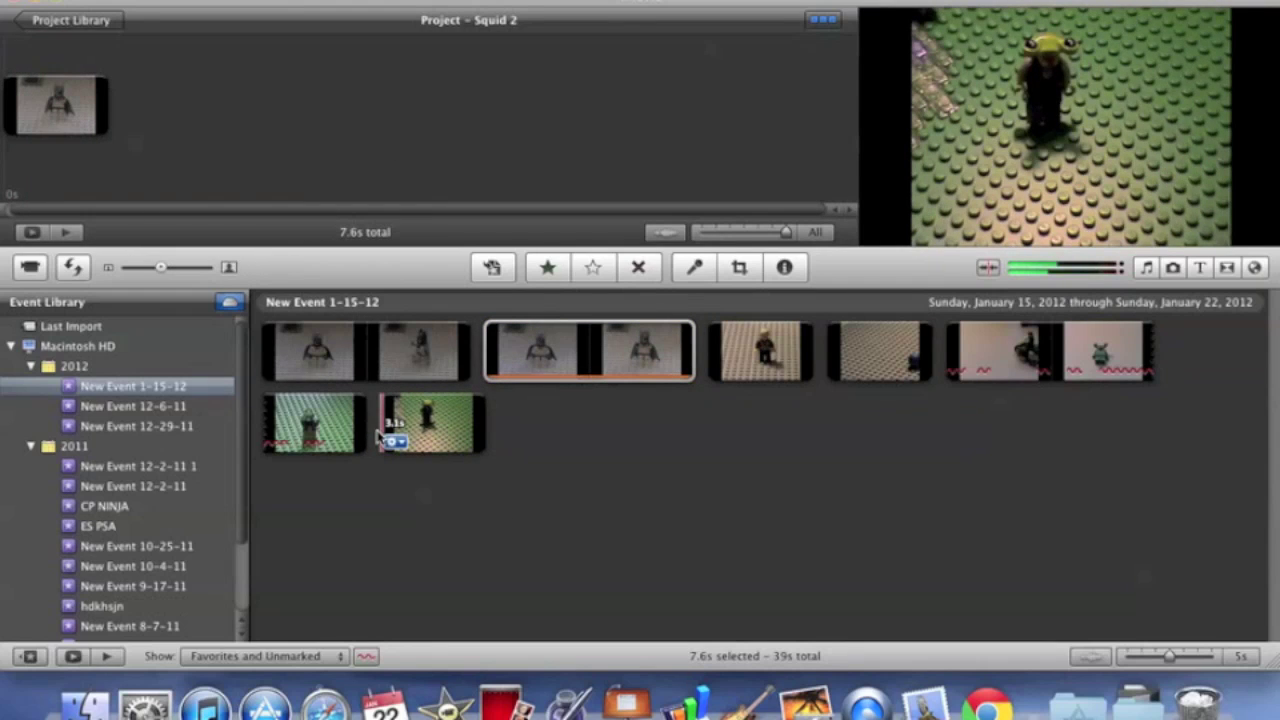
click(390, 430)
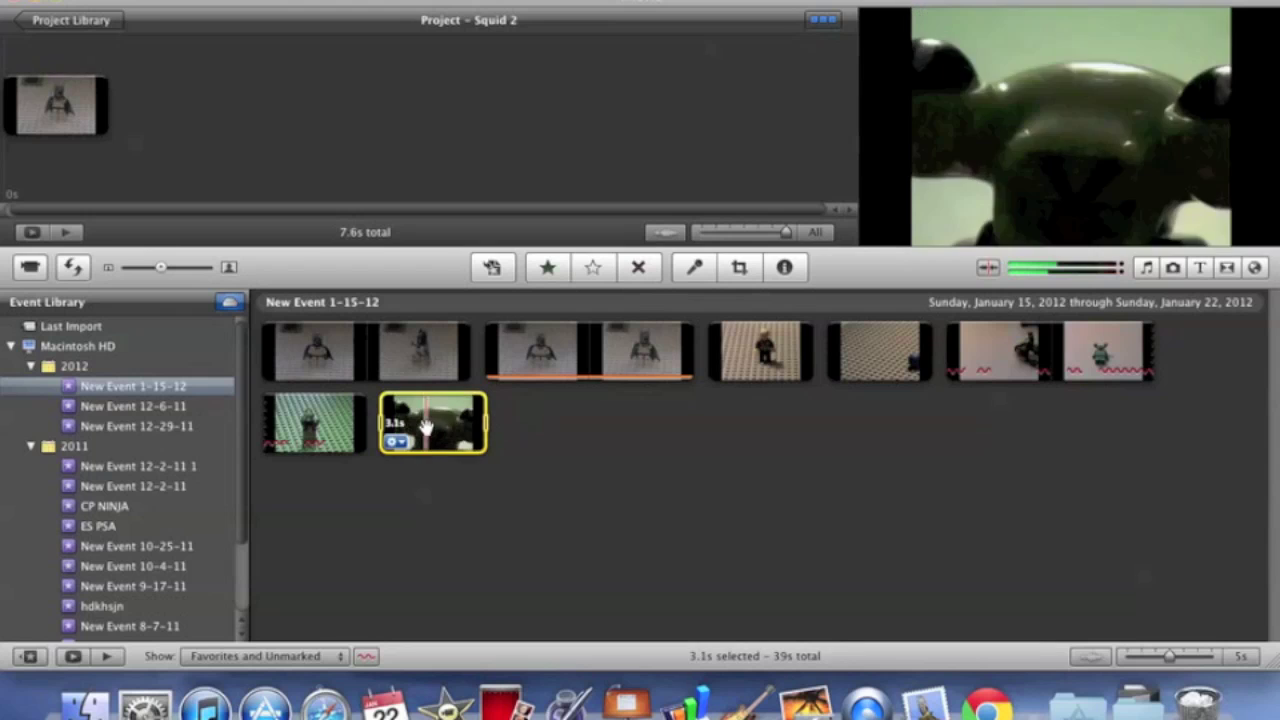
drag(425, 425, 299, 110)
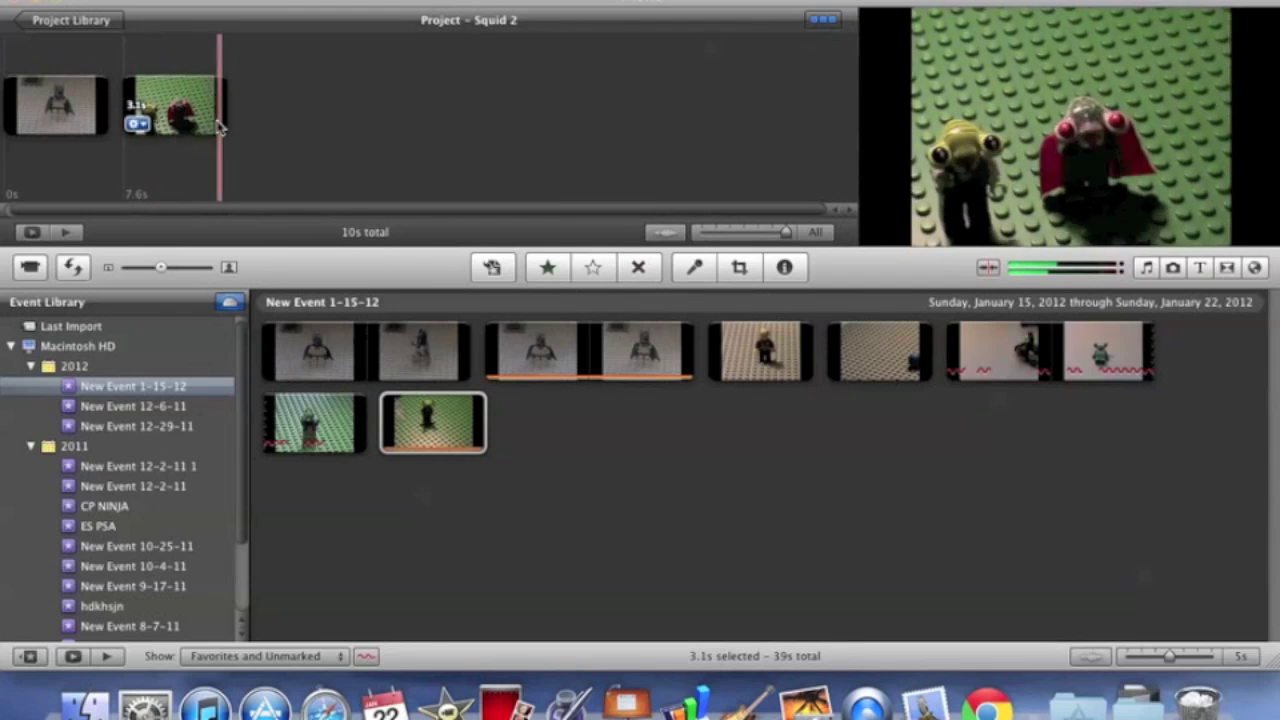
click(139, 125)
click(376, 57)
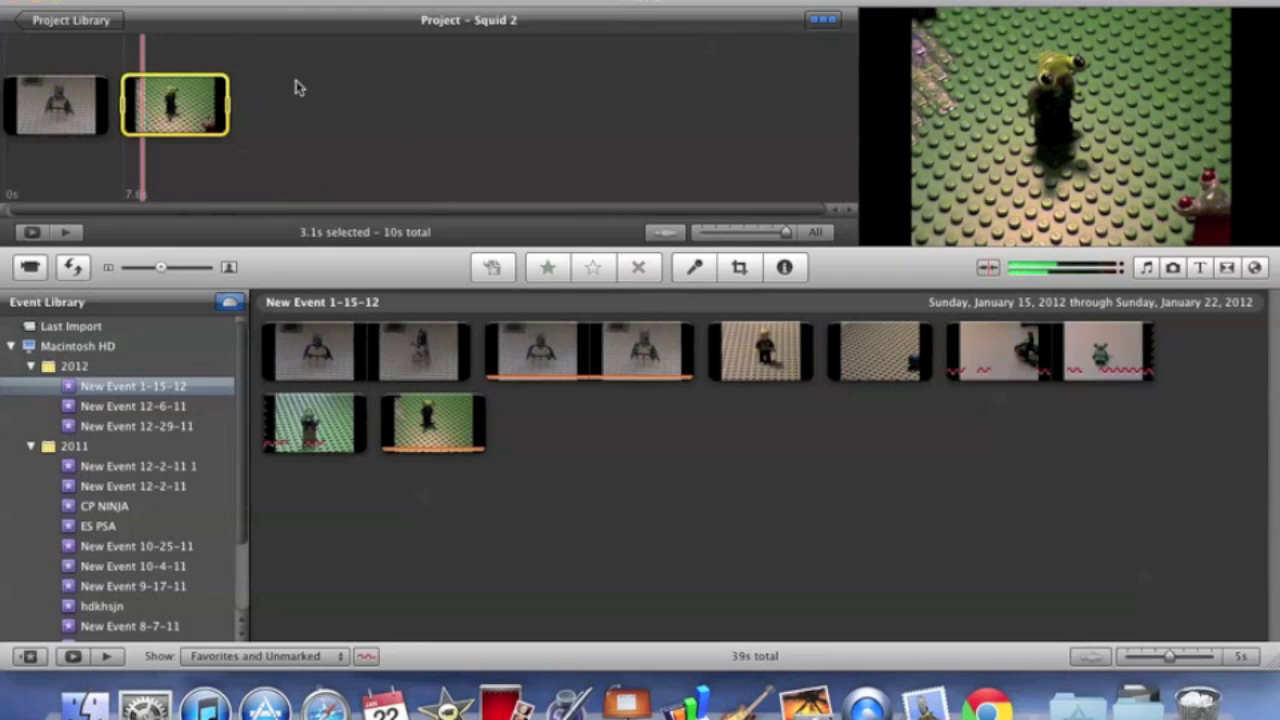
- Set the second project clip's speed to 200%, shortening it to 1.4s
double_click(205, 100)
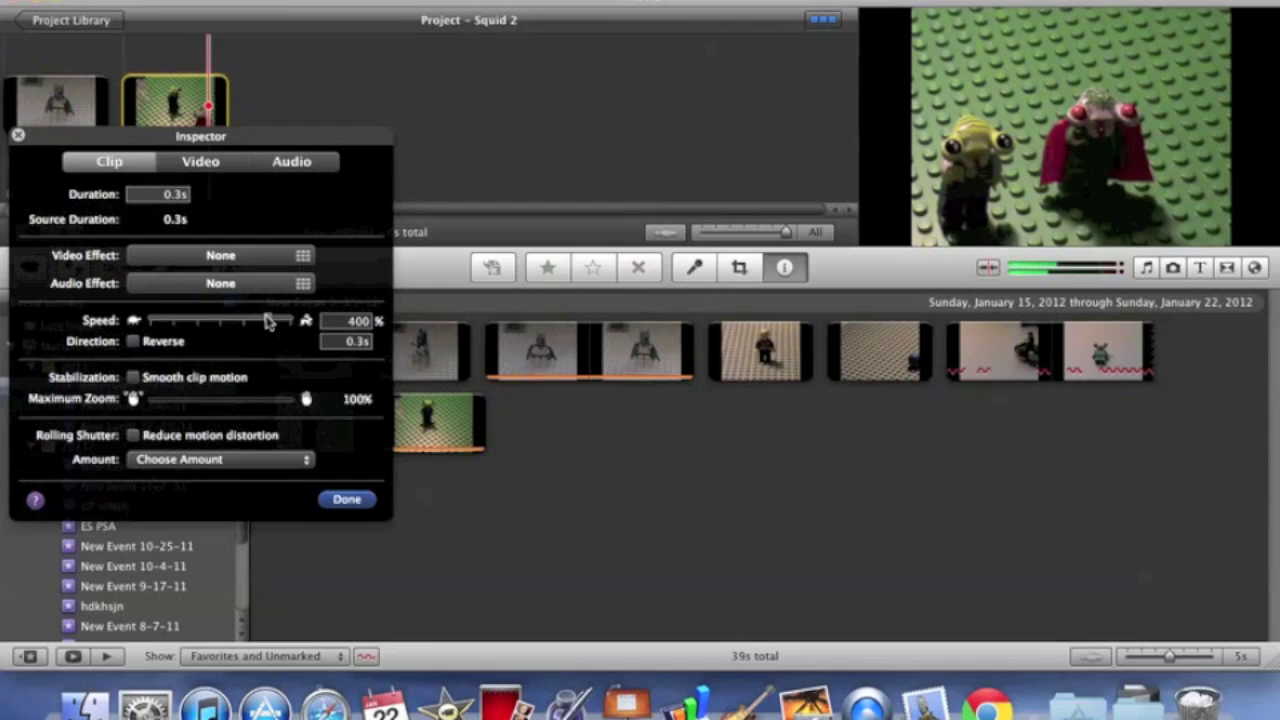
drag(268, 320, 248, 320)
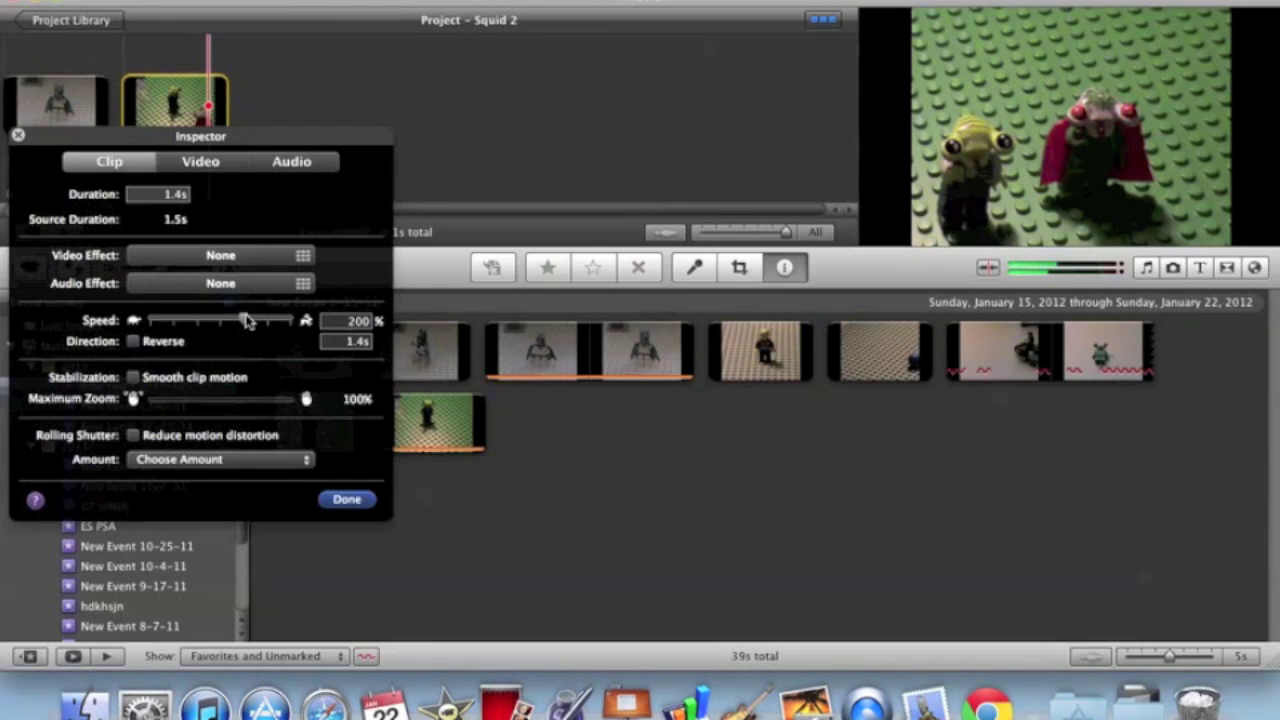
click(344, 500)
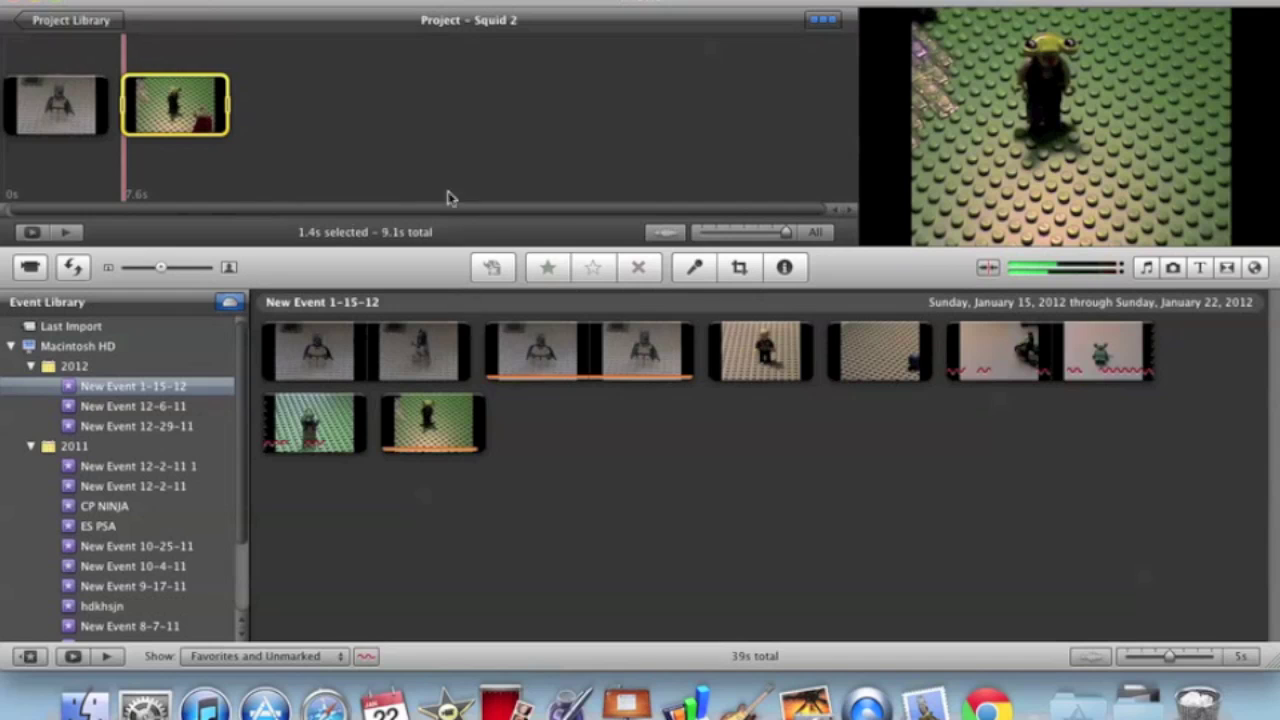
- Insert a Zoom title reading 'Squid!!' on a Stars background after the first clip
click(1199, 268)
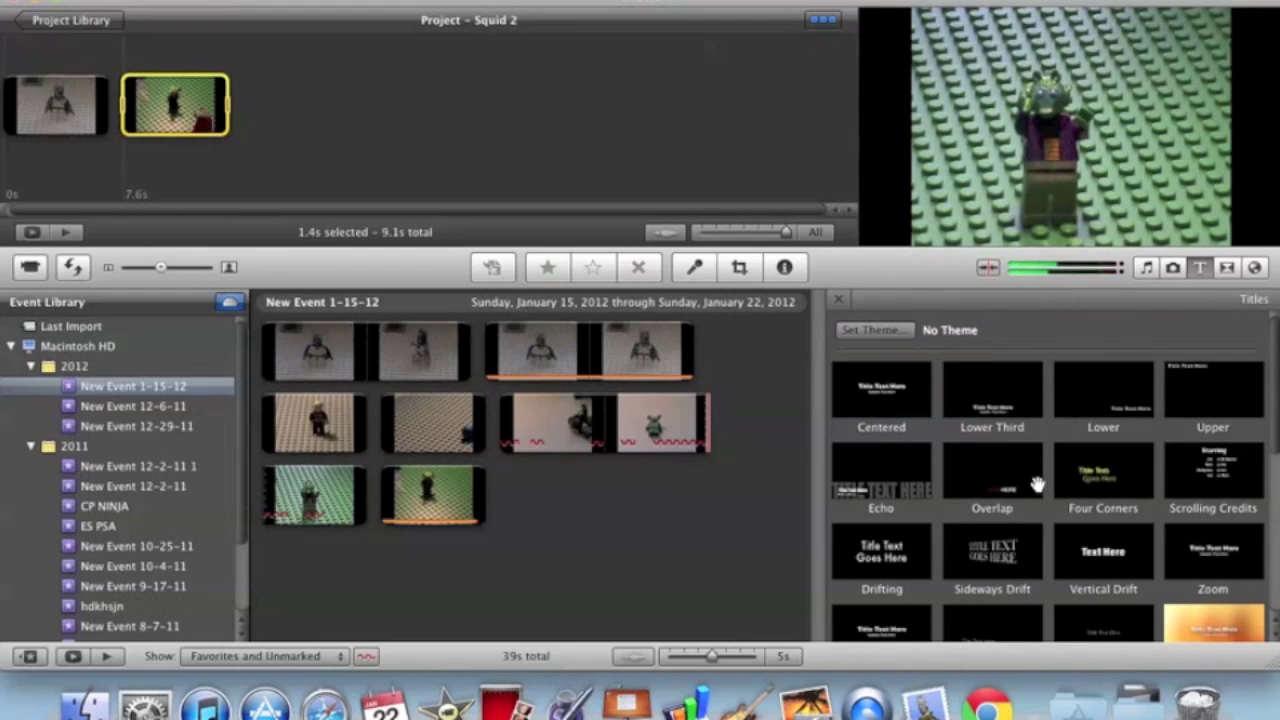
drag(1207, 545, 125, 120)
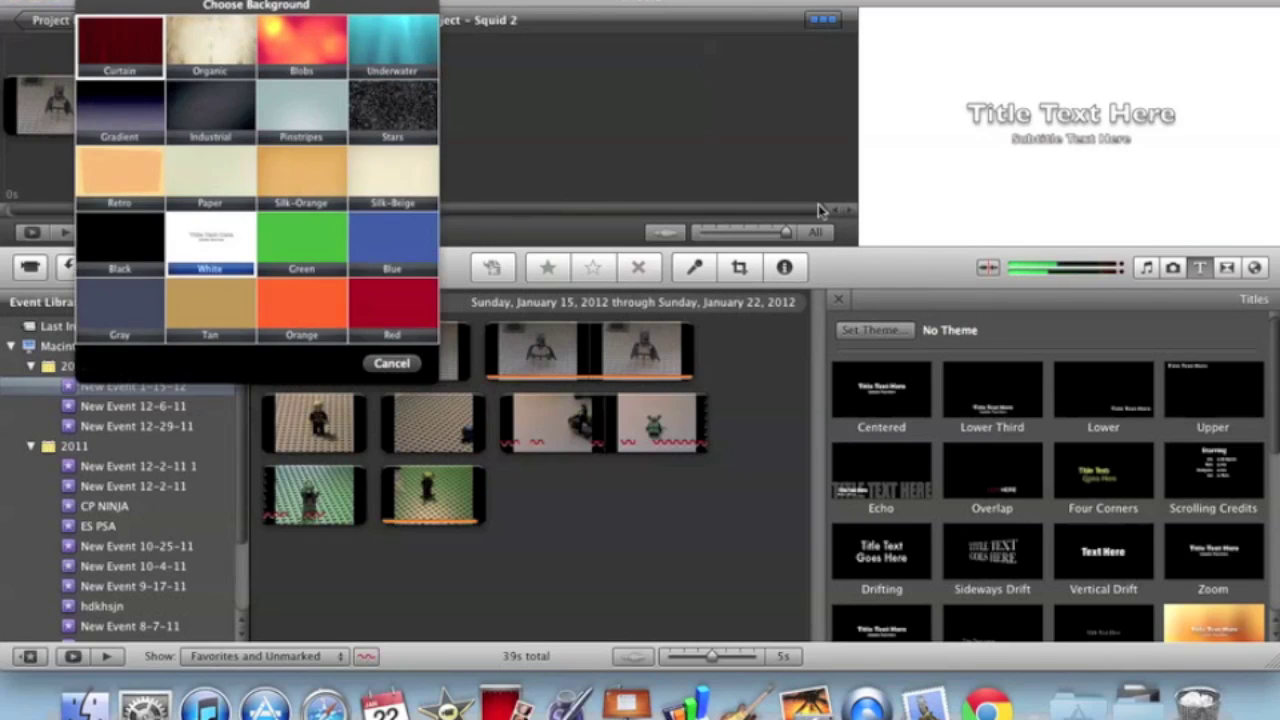
click(392, 110)
key(BackSpace)
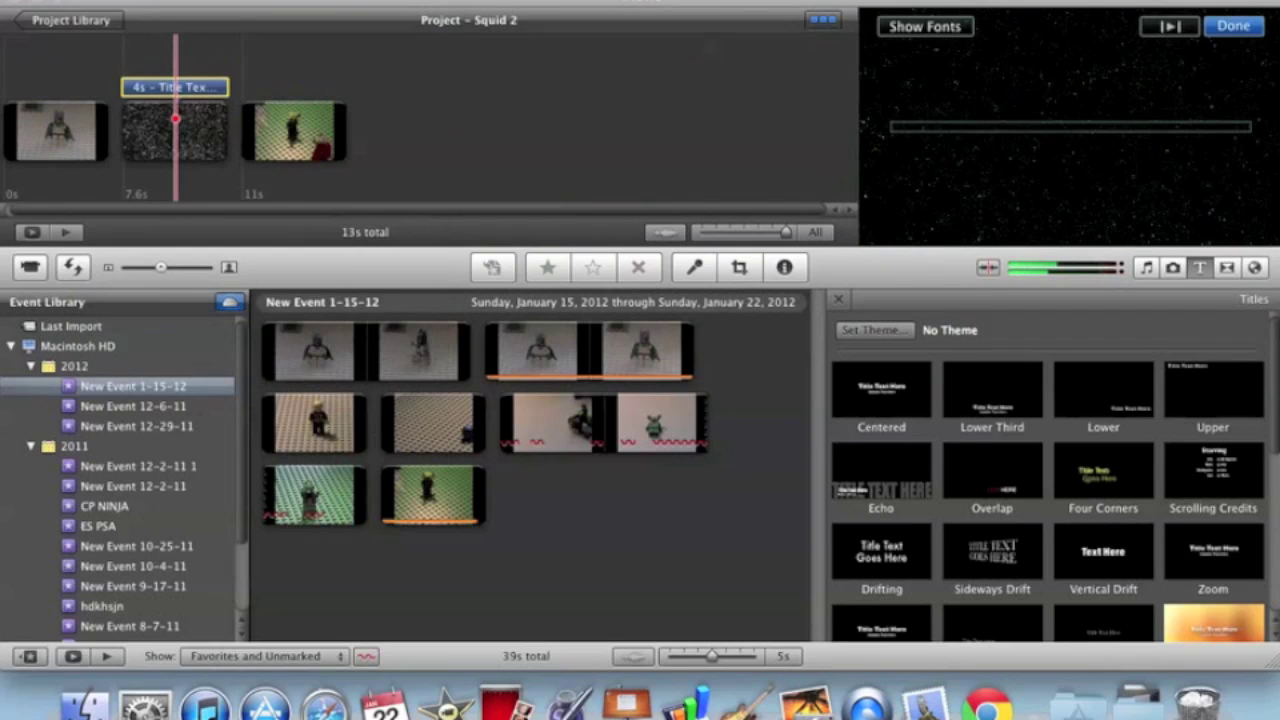
text(Squid)
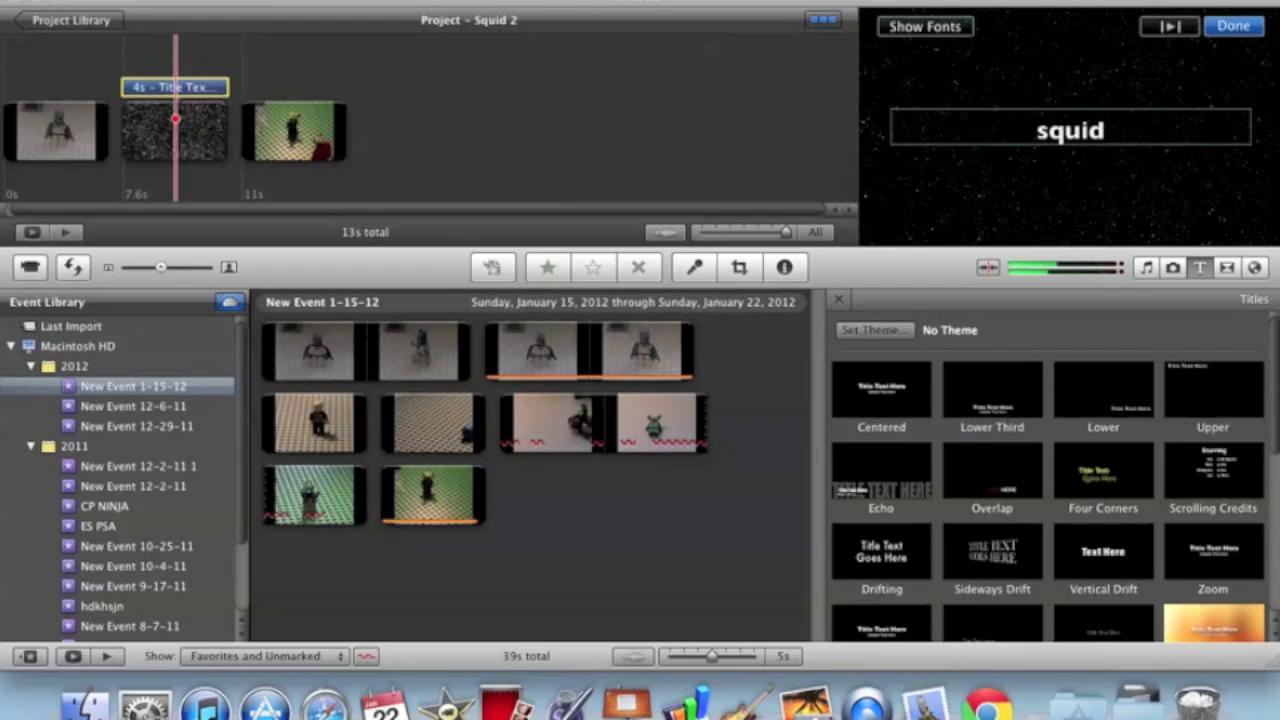
key(BackSpace)
key(BackSpace)
key(BackSpace)
key(BackSpace)
key(BackSpace)
text(S)
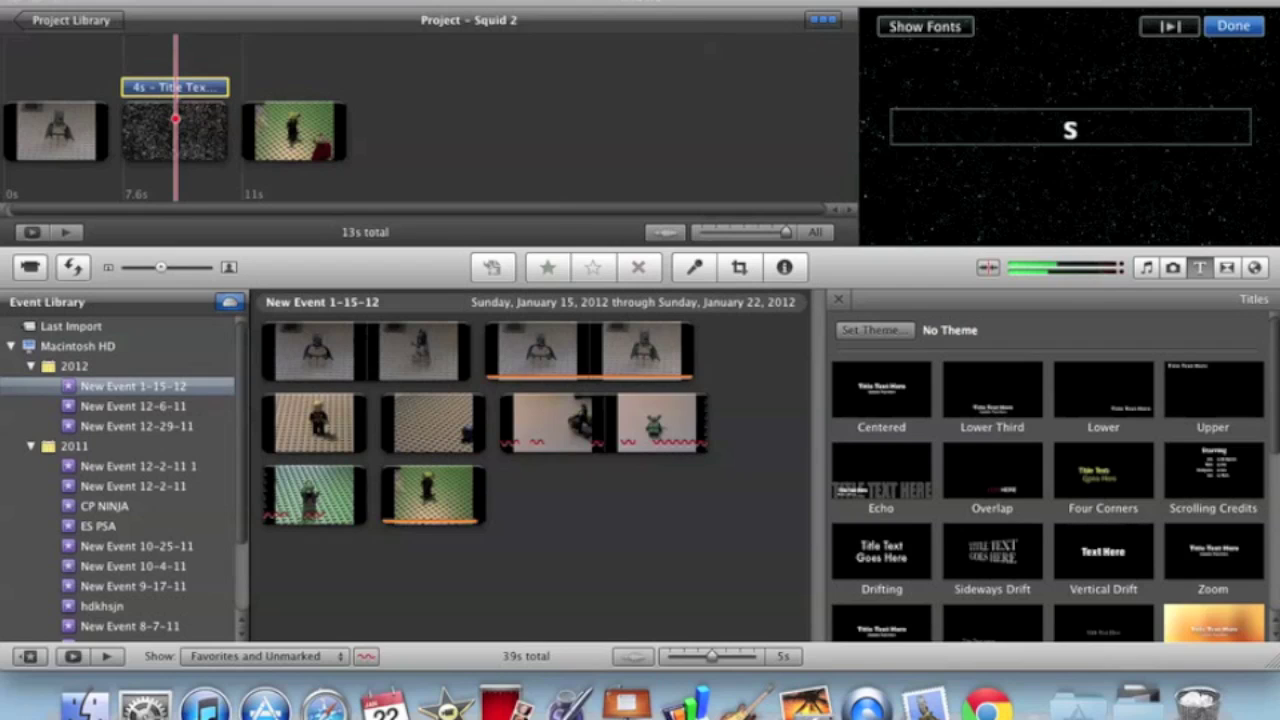
text(quid!!)
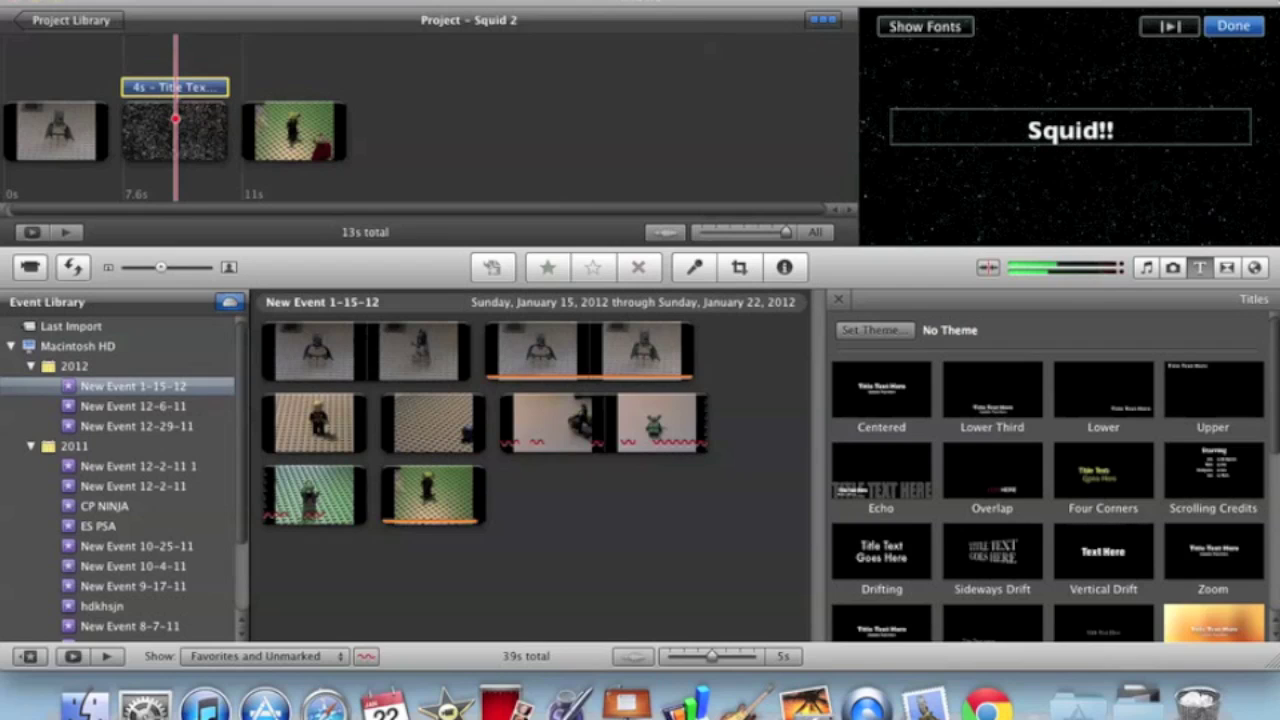
click(1225, 26)
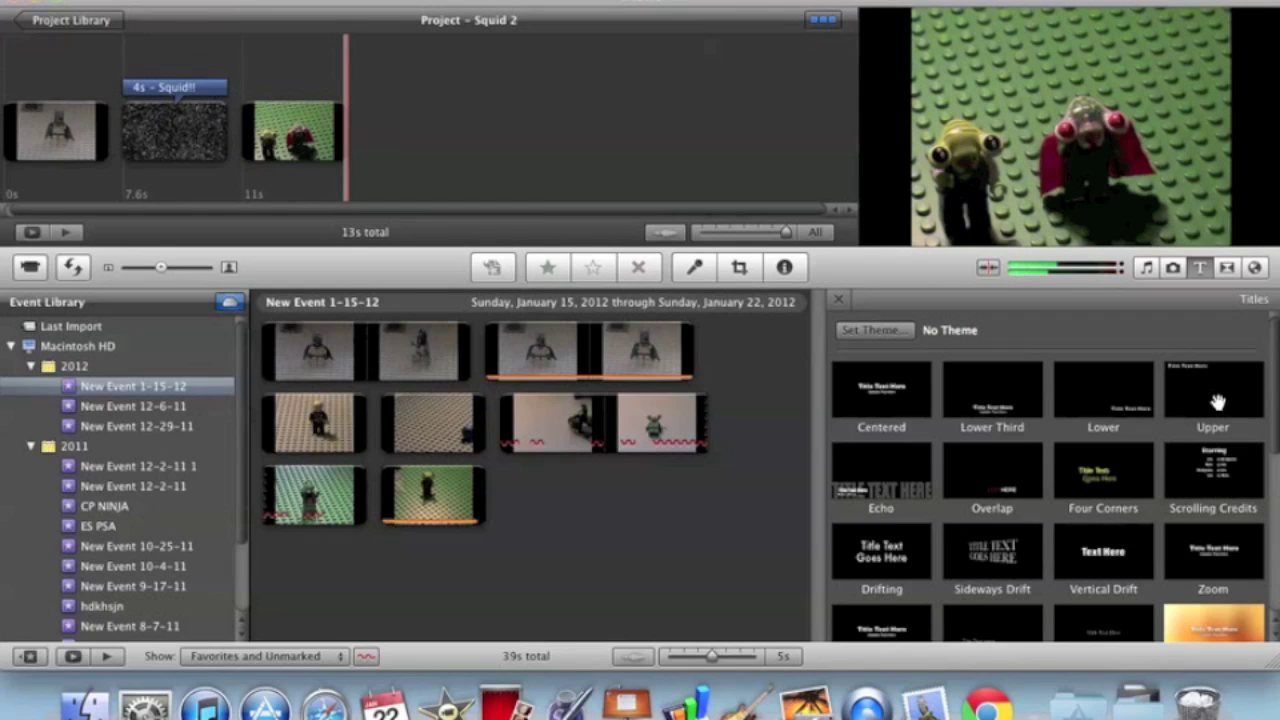
- End the project with an Organic Main title on Pinstripes showing the creator's name, then play it
scroll(1115, 462, down, 5)
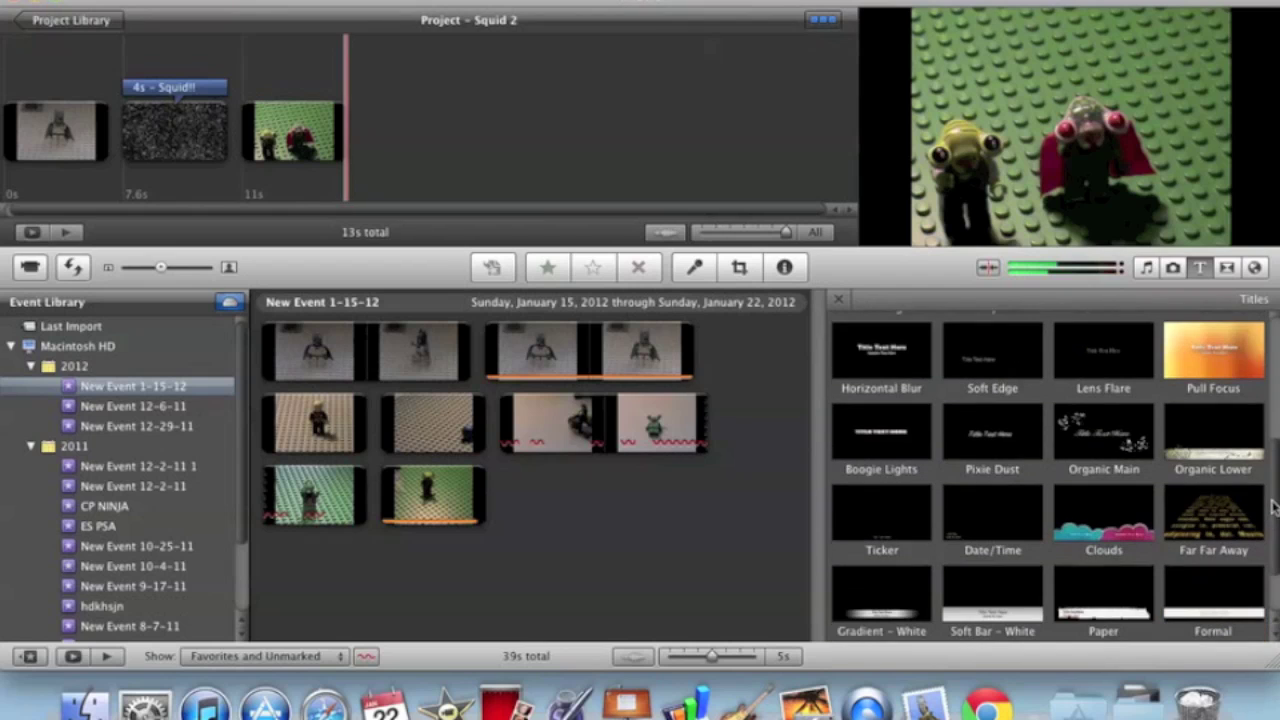
drag(1115, 462, 595, 148)
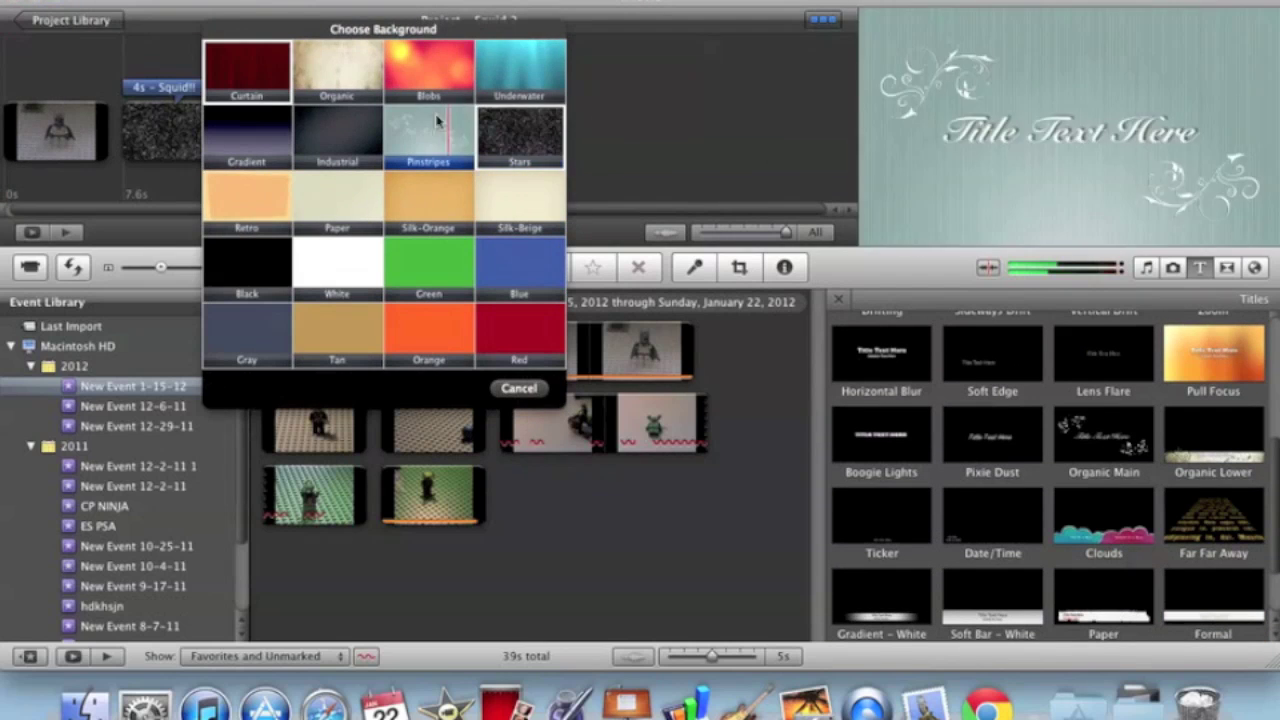
double_click(1092, 139)
click(1192, 130)
key(super+a)
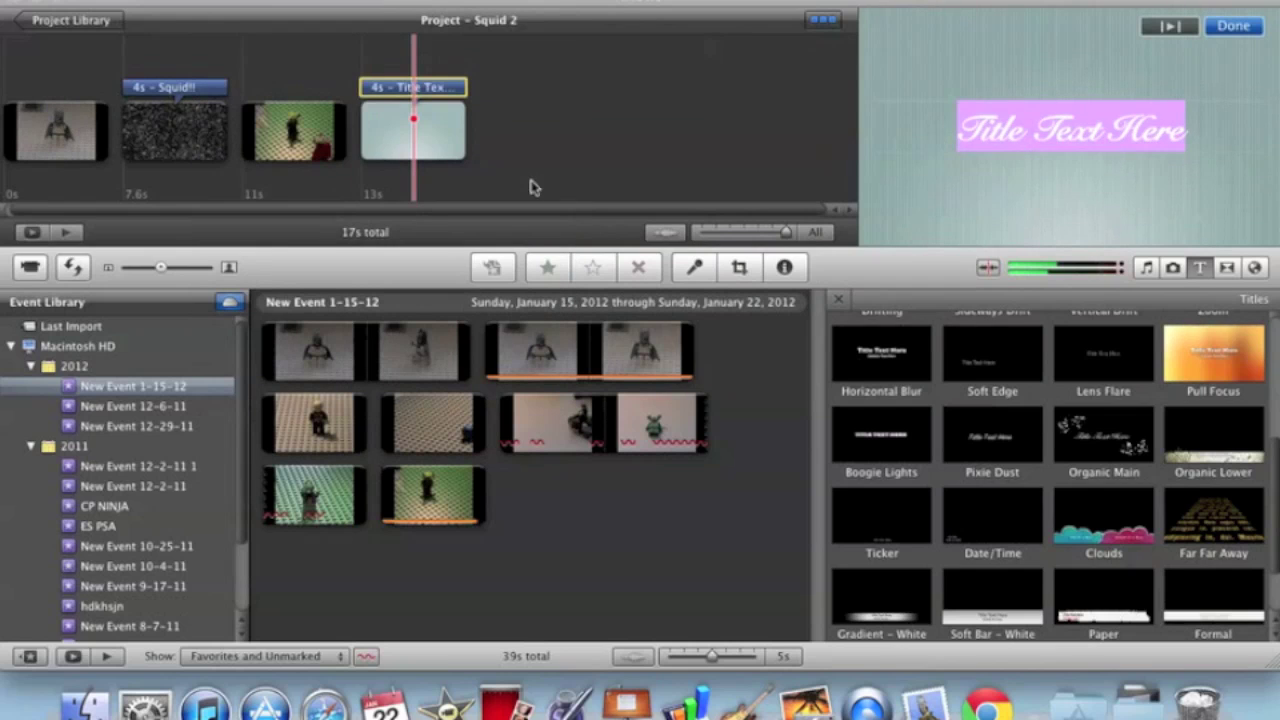
key(BackSpace)
text(Duncan)
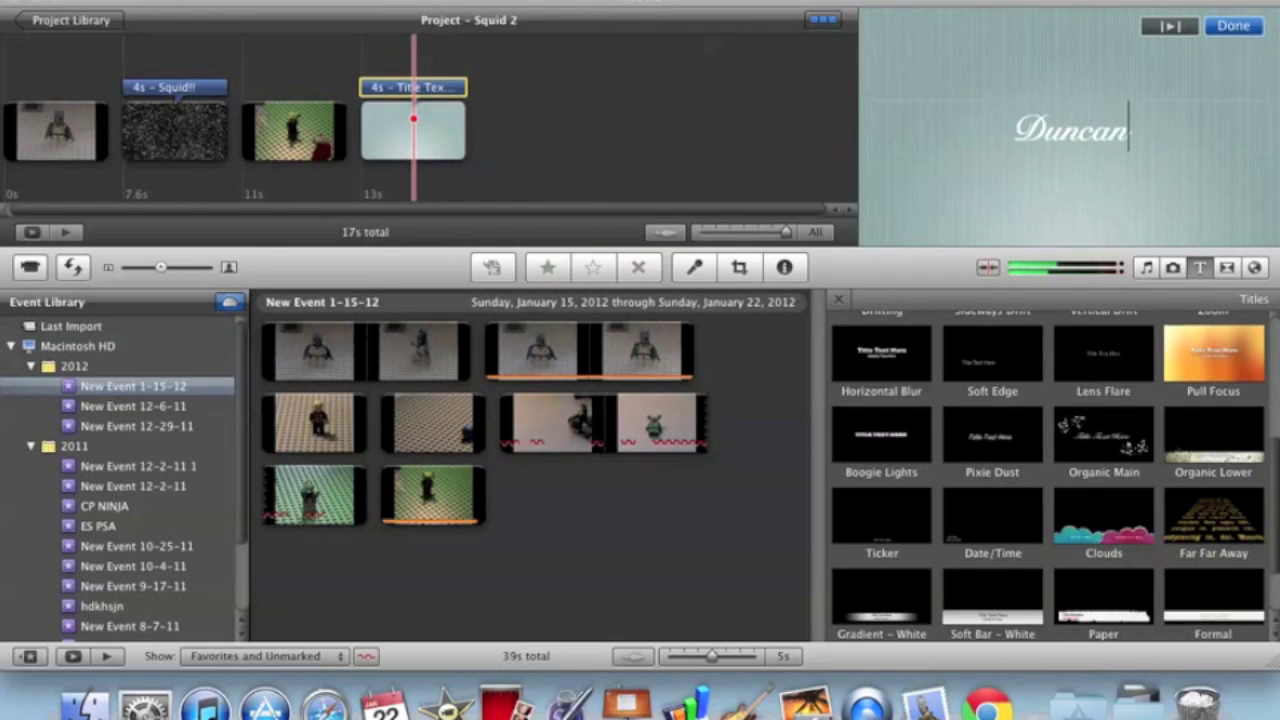
text(tdi24)
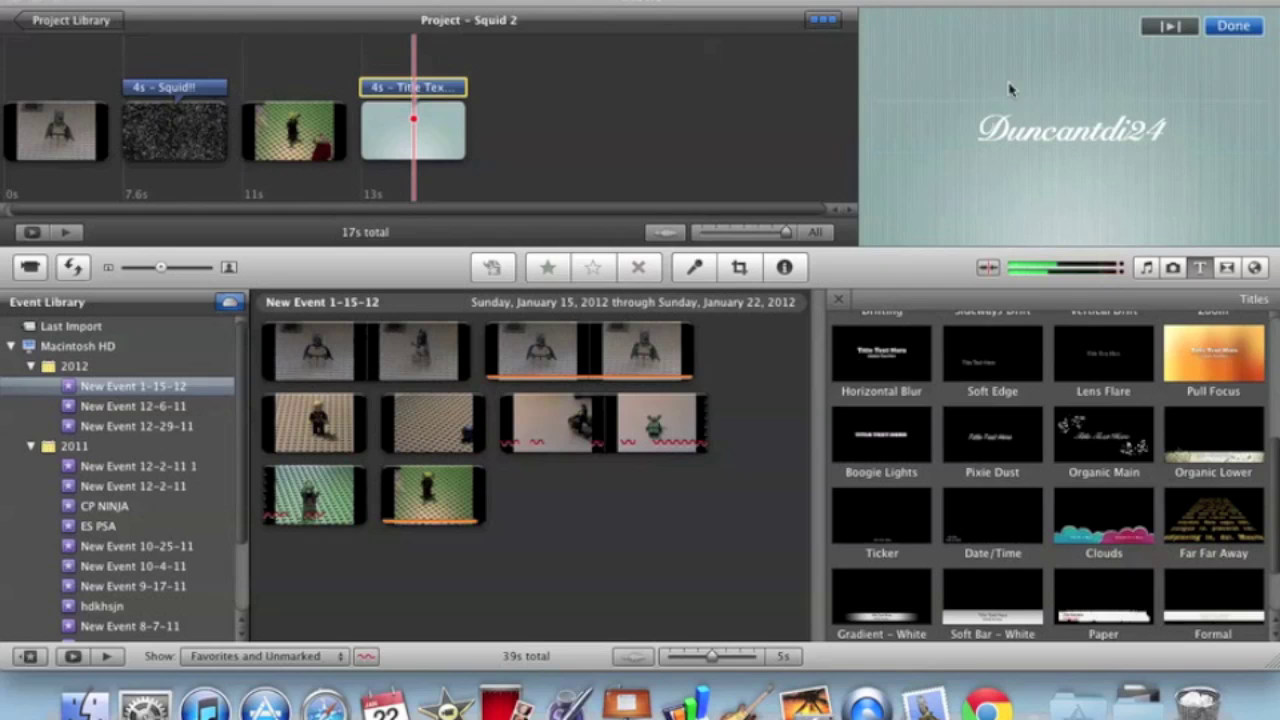
click(1232, 25)
click(60, 233)
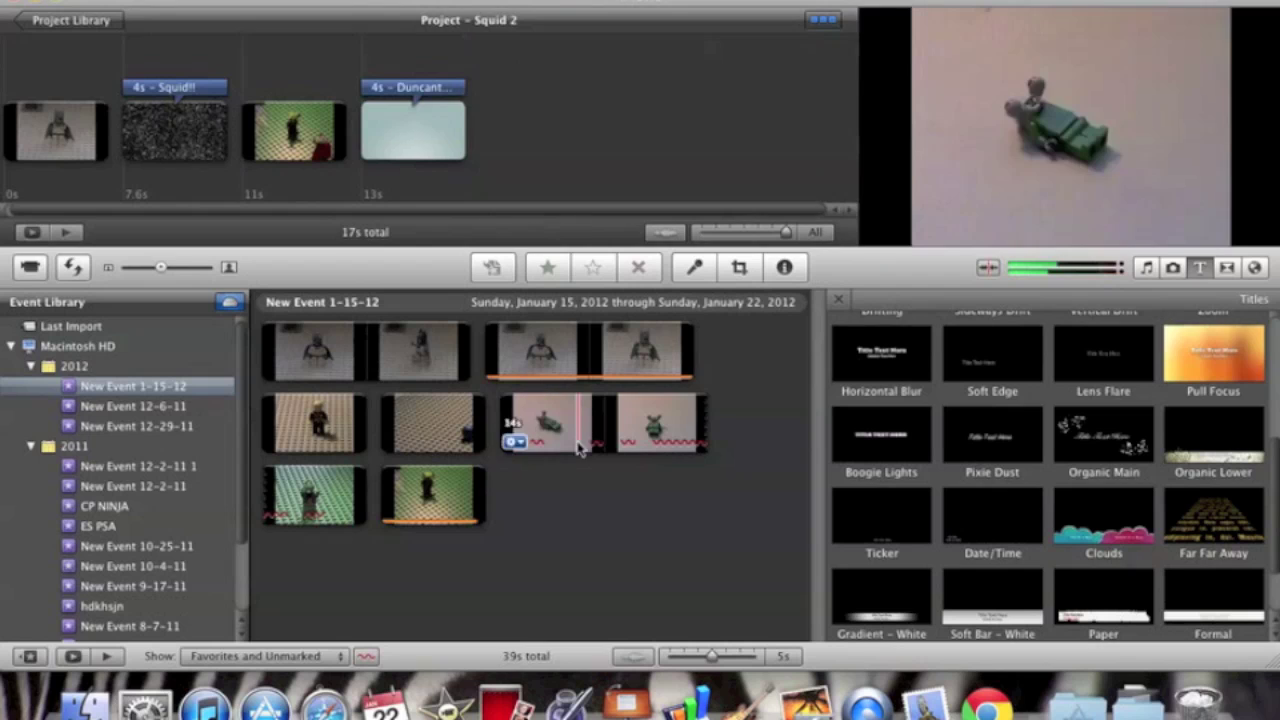
click(325, 705)
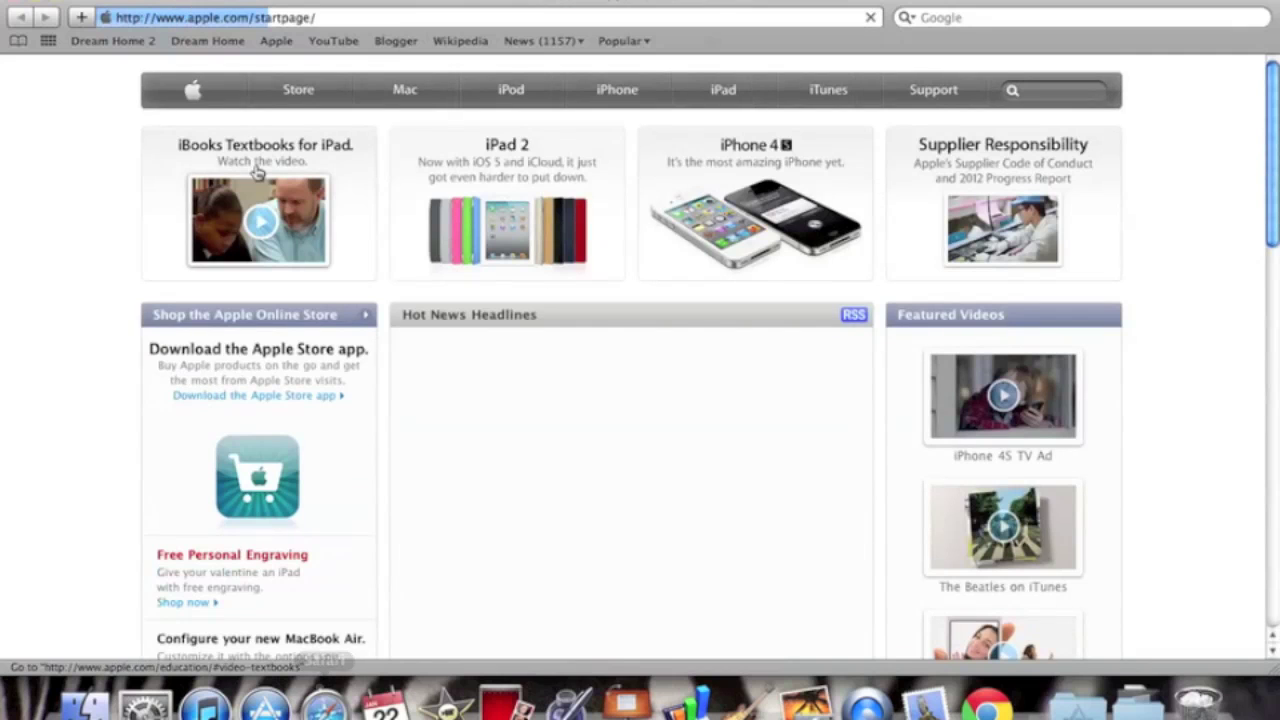
click(12, 4)
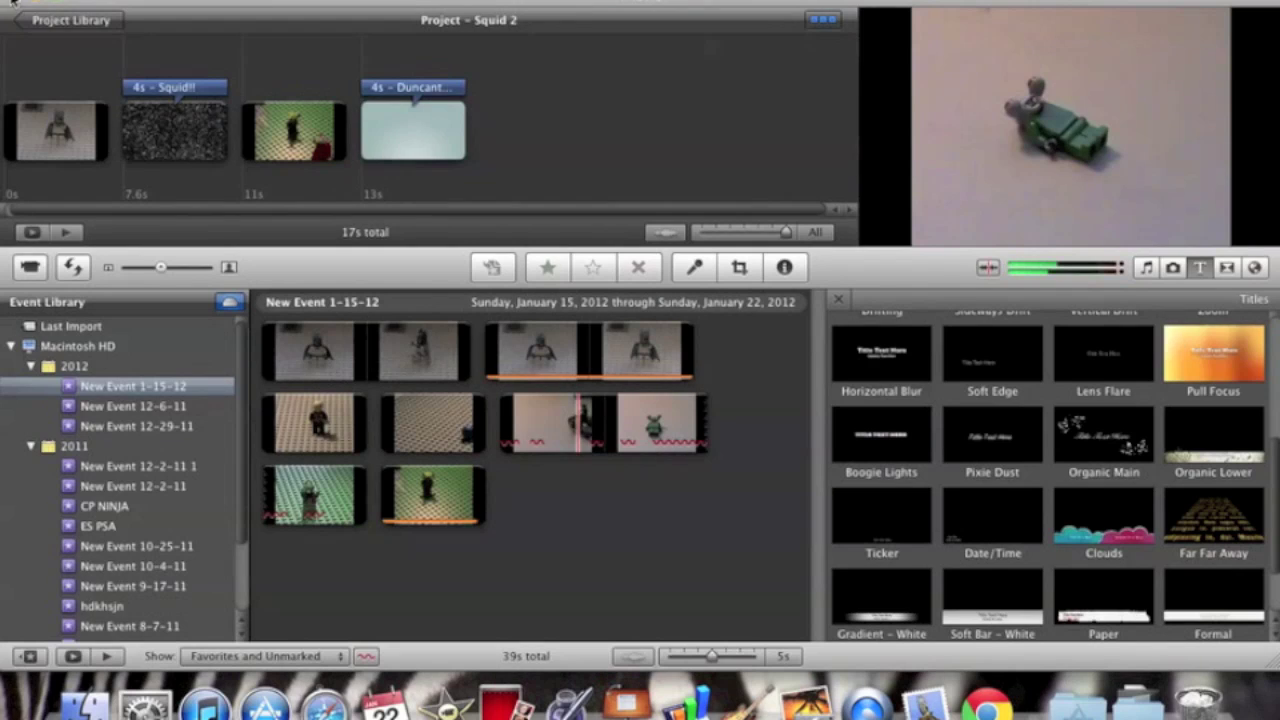